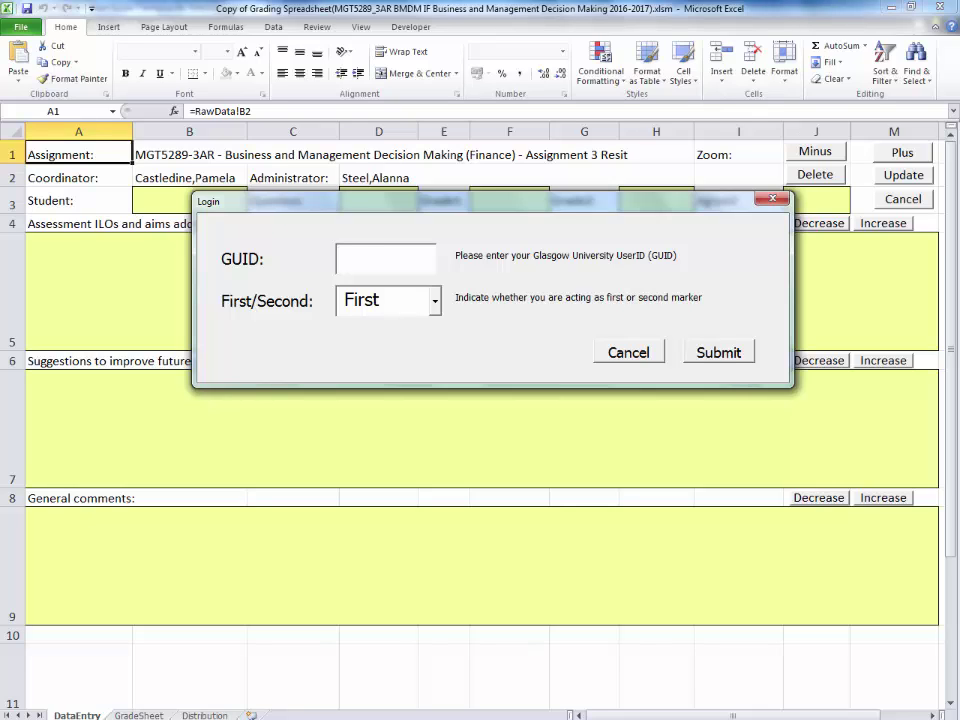
- Log in with your university GUID, keeping the marker role set to First
{"action": "type", "text": "aa223d"}
{"action": "left_click", "coordinate": [434, 302]}
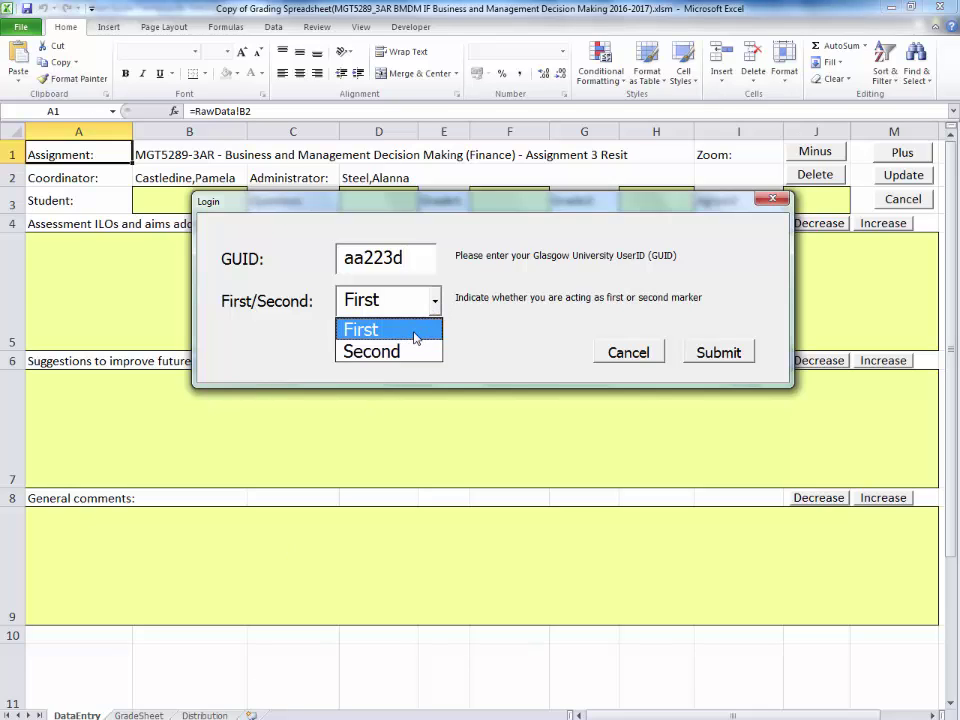
{"action": "left_click", "coordinate": [417, 331]}
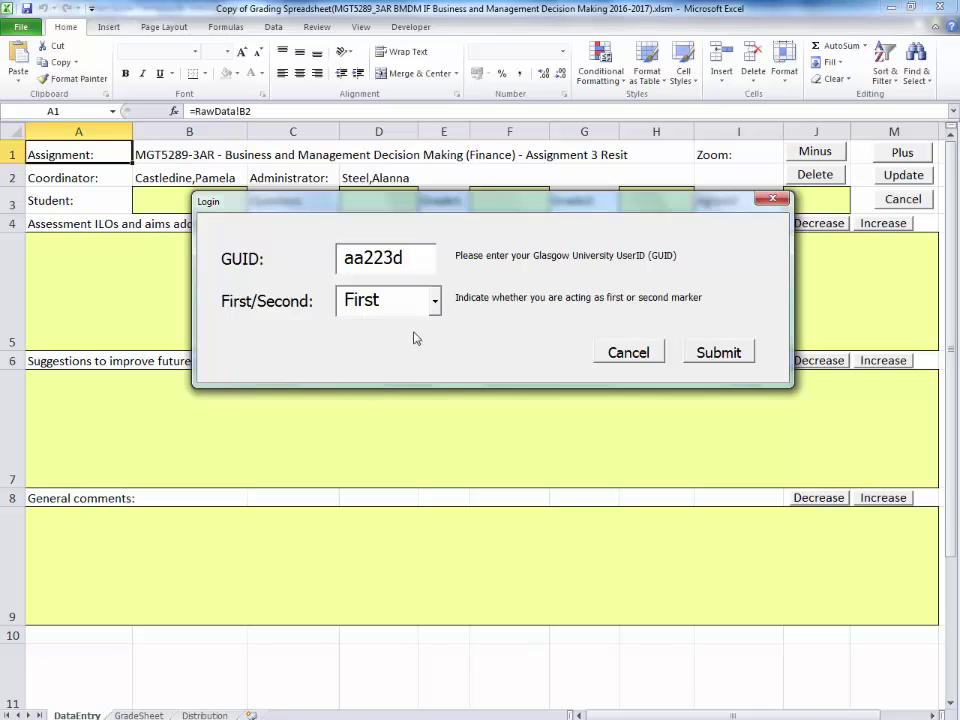
{"action": "left_click", "coordinate": [722, 353]}
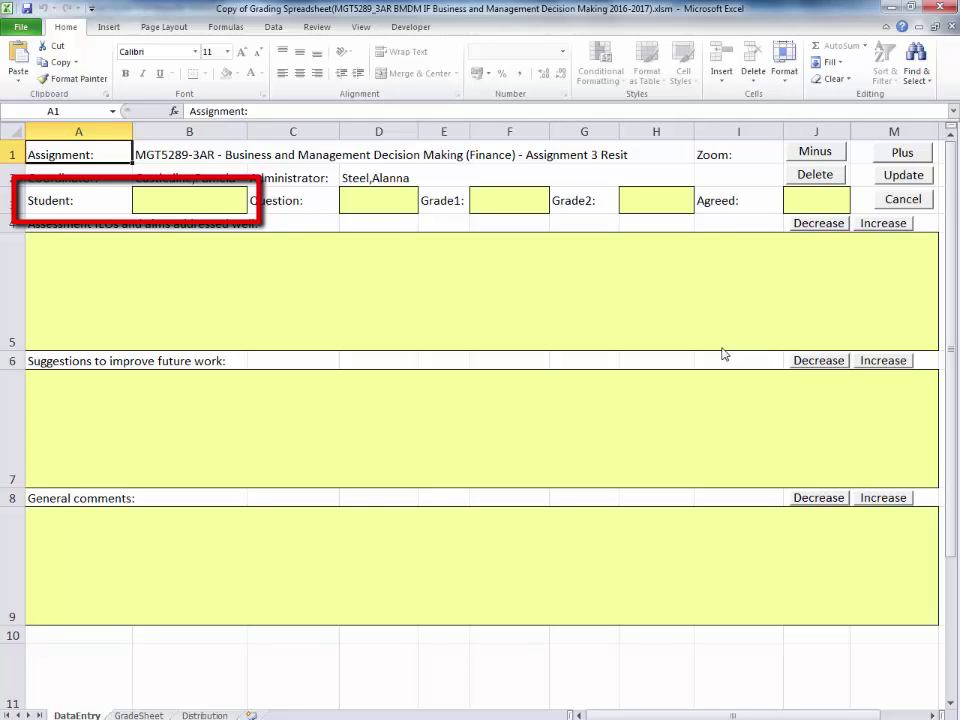
- Select the Student cell B3 to bring up the Student/Group/Question Selection dialog
{"action": "left_click", "coordinate": [212, 204]}
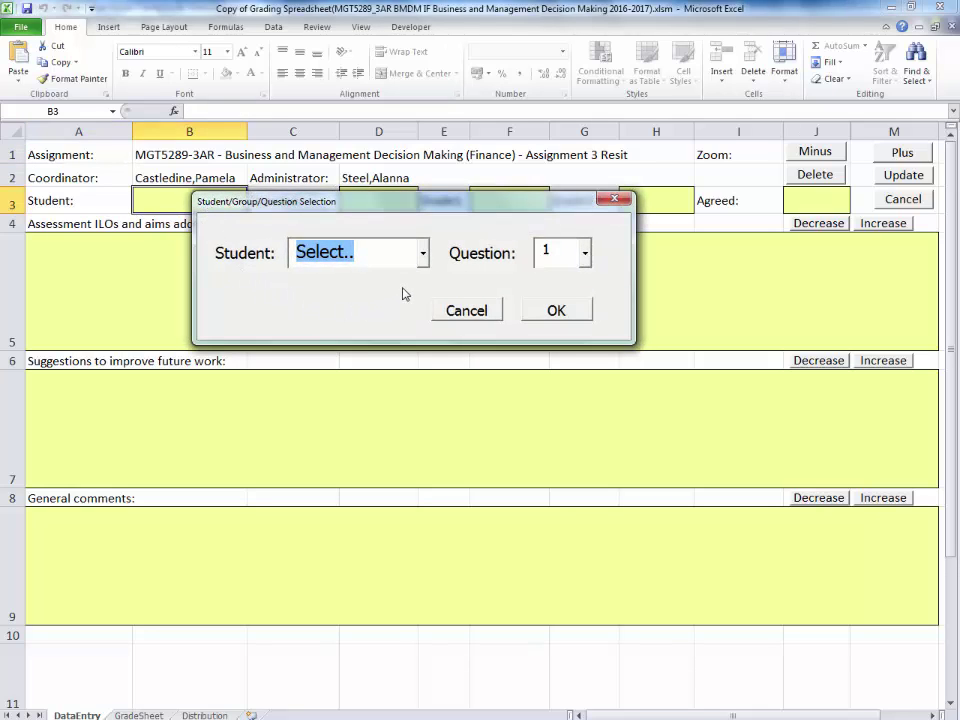
- Choose the first student in the list with Question 1 and load their record
{"action": "left_click", "coordinate": [423, 254]}
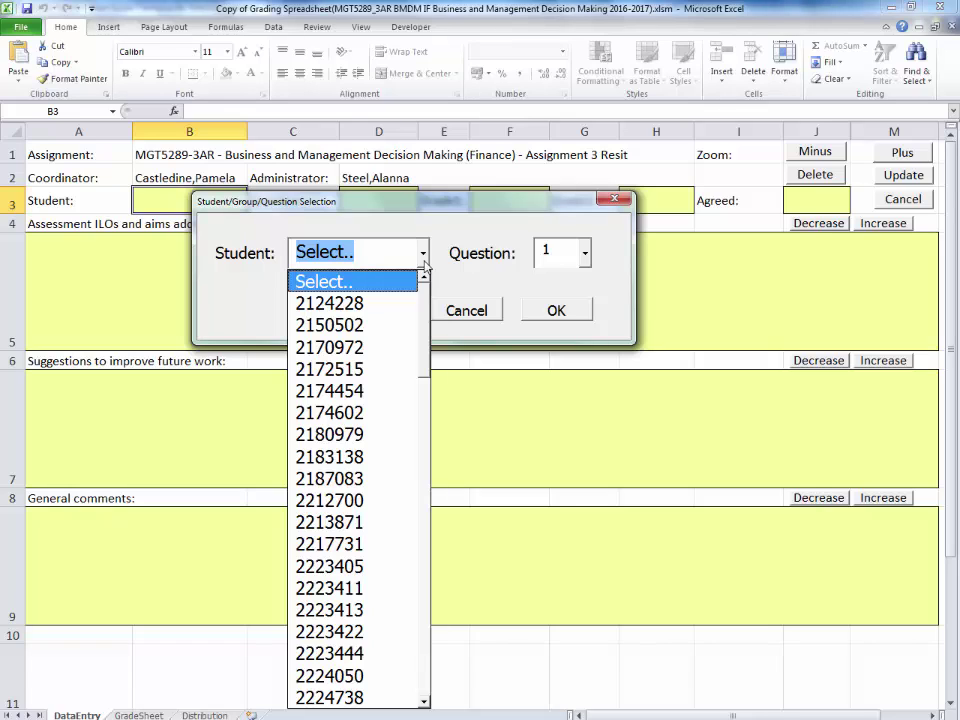
{"action": "left_click", "coordinate": [390, 303]}
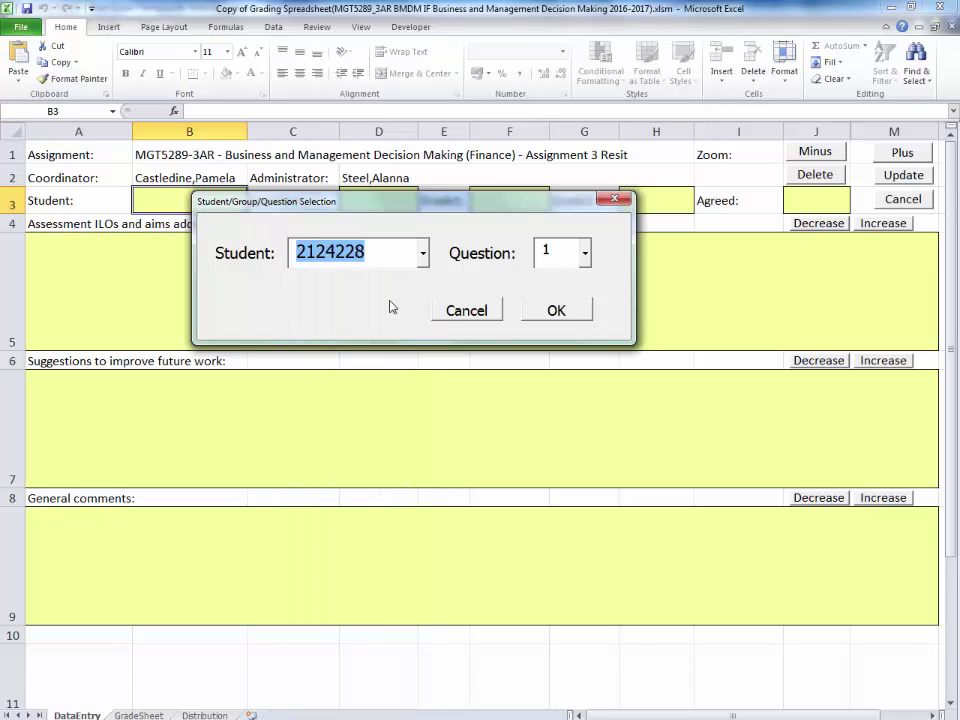
{"action": "left_click", "coordinate": [586, 253]}
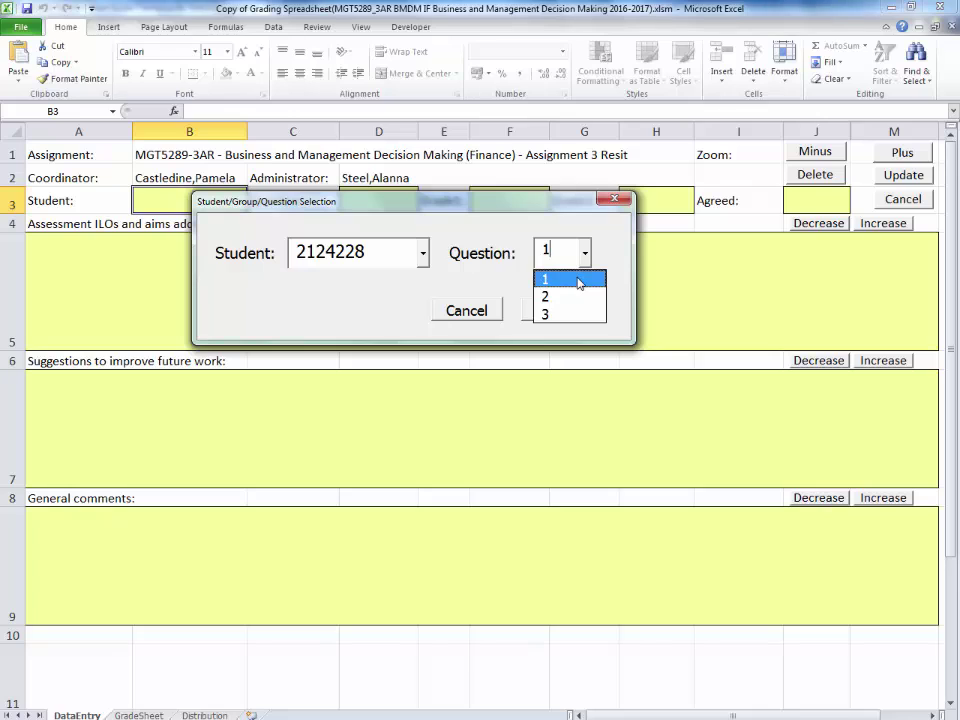
{"action": "left_click", "coordinate": [578, 280]}
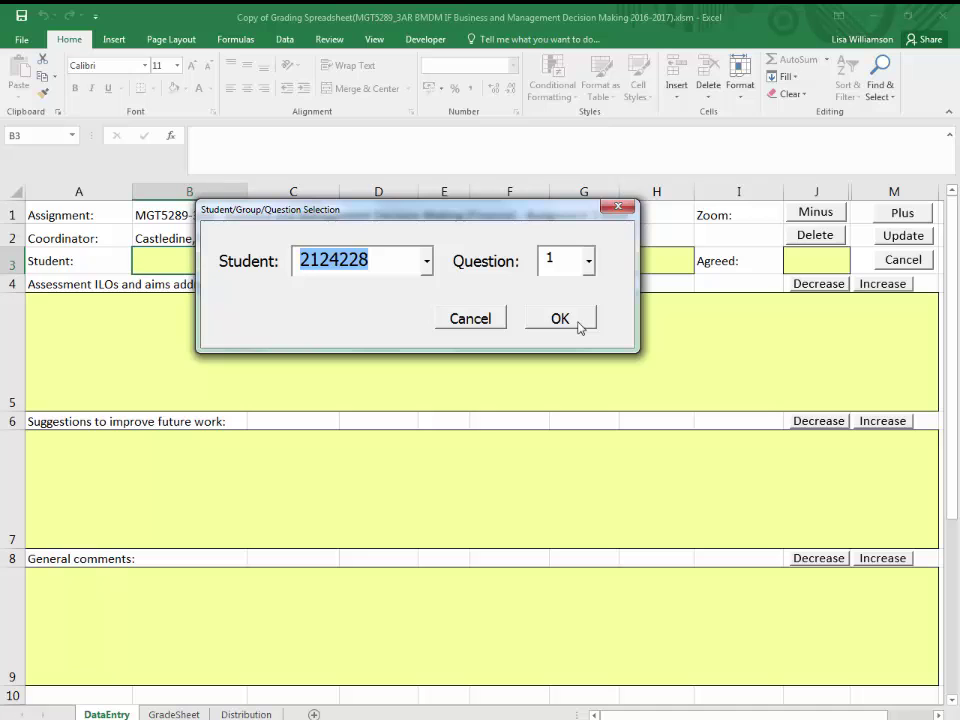
{"action": "left_click", "coordinate": [579, 327]}
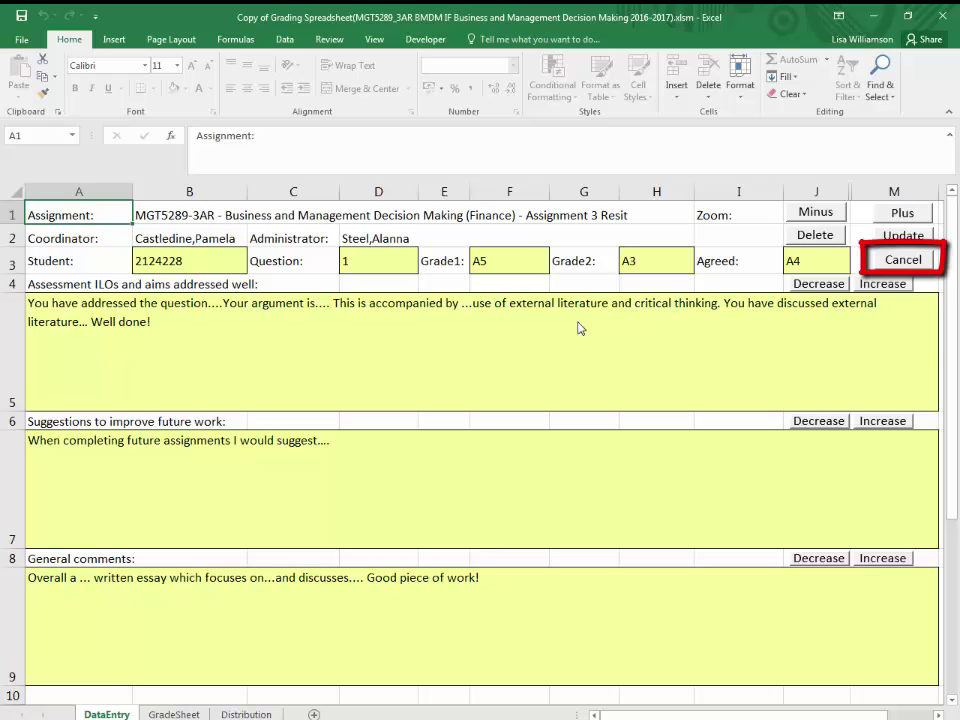
- Cancel the form, discard unsaved changes, and reload the same student's Question 1 record
{"action": "left_click", "coordinate": [888, 263]}
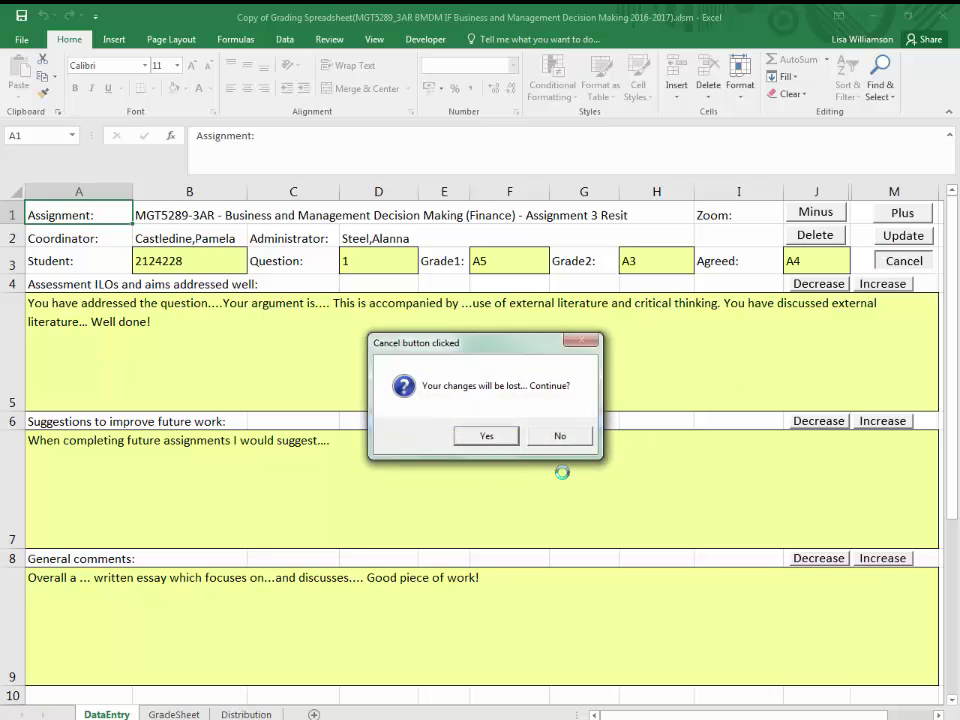
{"action": "left_click", "coordinate": [487, 437]}
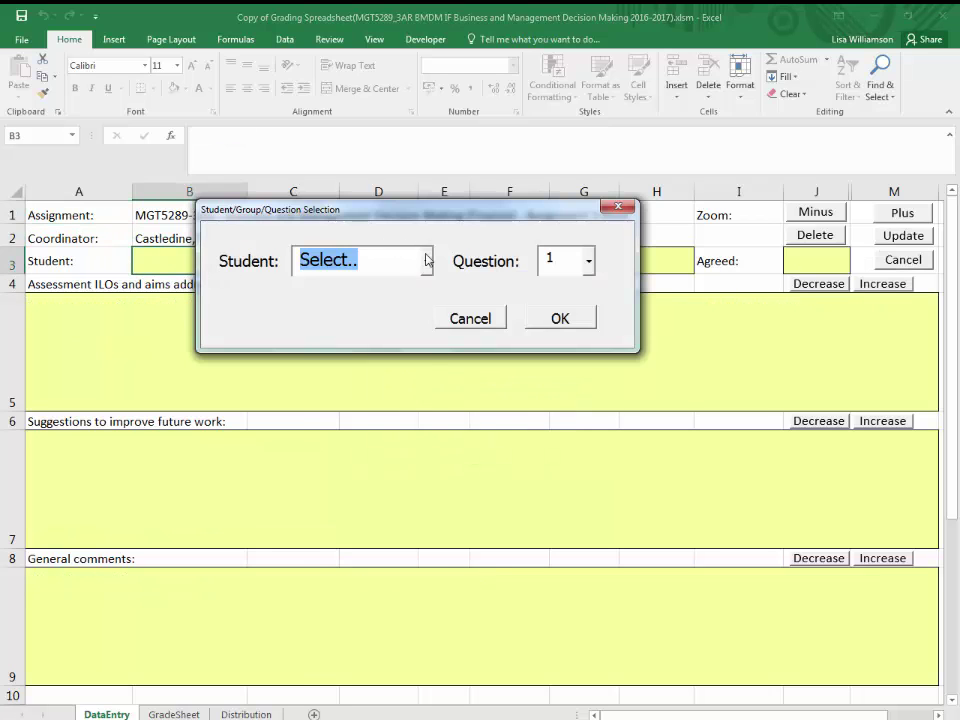
{"action": "left_click", "coordinate": [426, 260]}
{"action": "left_click", "coordinate": [362, 312]}
{"action": "left_click", "coordinate": [556, 318]}
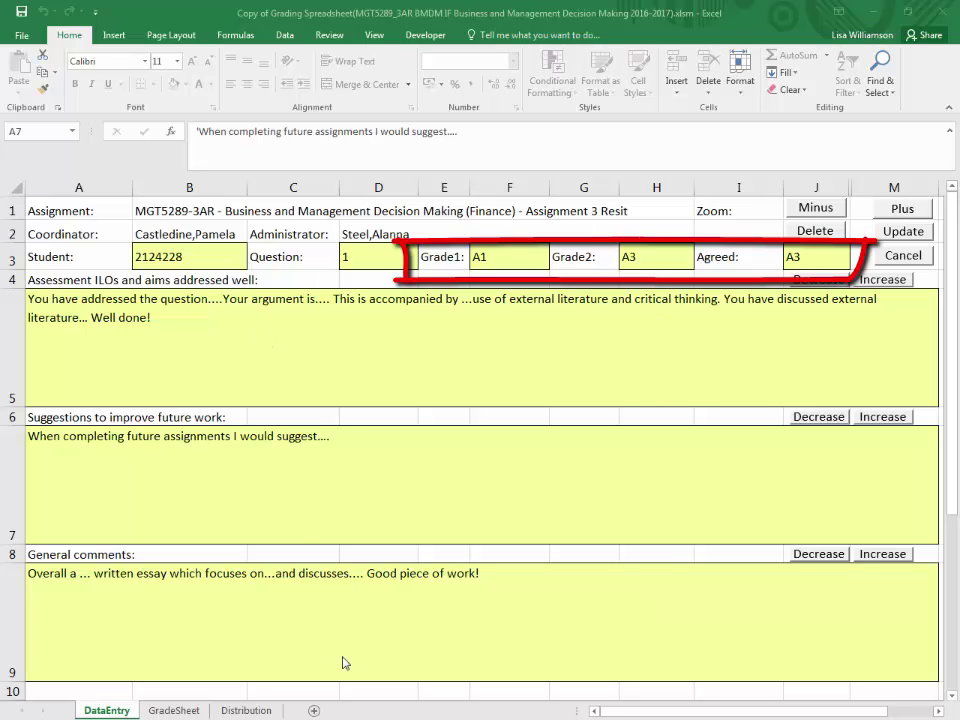
{"action": "mouse_move", "coordinate": [343, 718]}
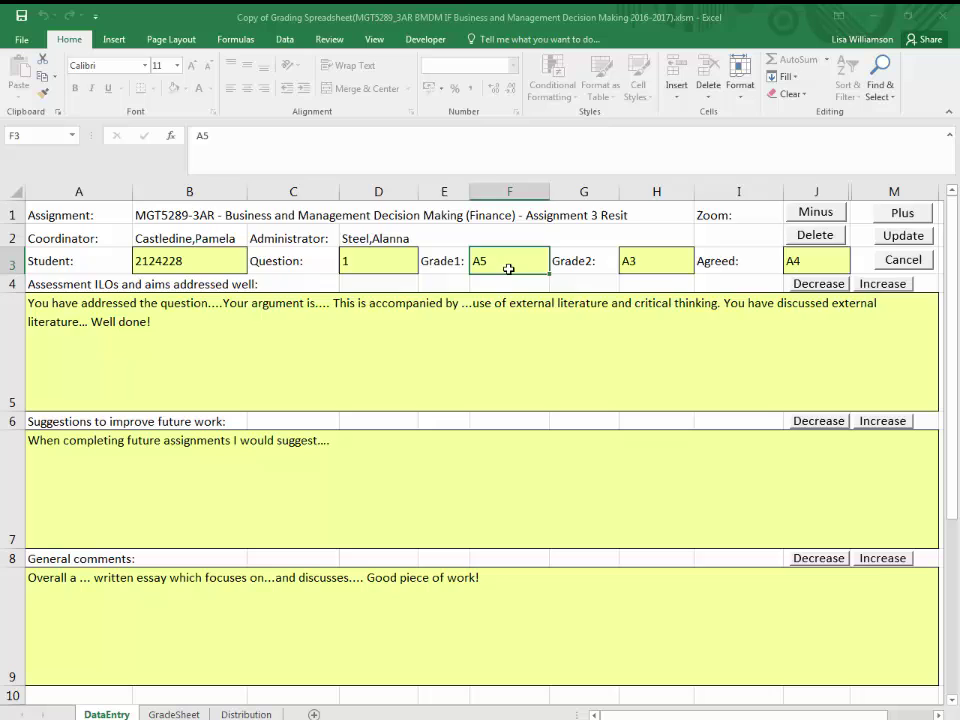
- In Select Grades, set First Marker to A1 and Agreed to A3, then apply
{"action": "double_click", "coordinate": [508, 264]}
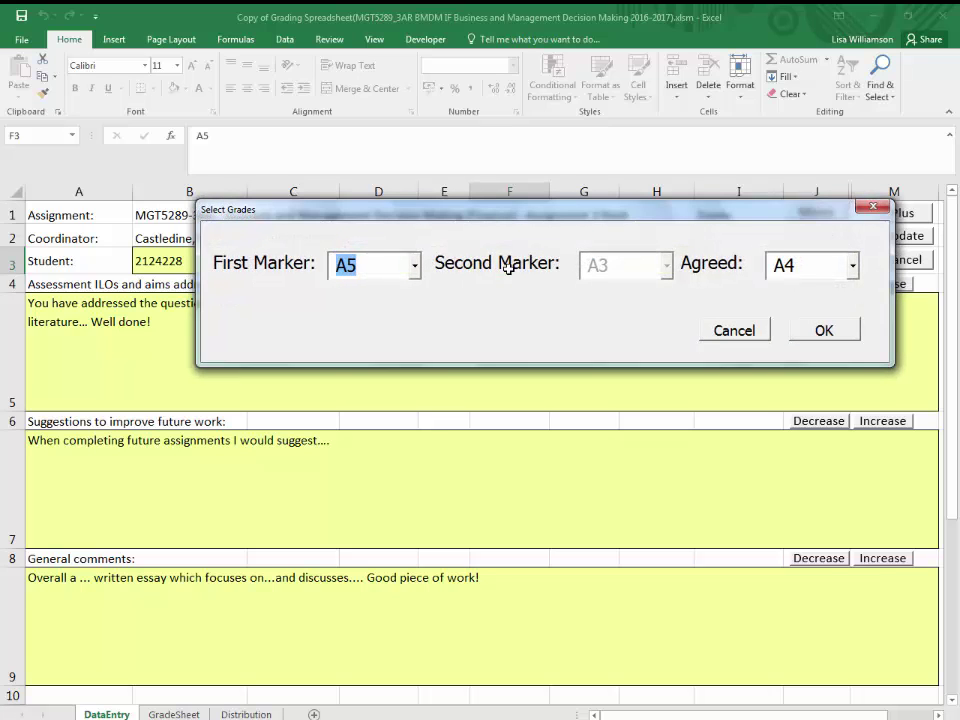
{"action": "left_click", "coordinate": [414, 265]}
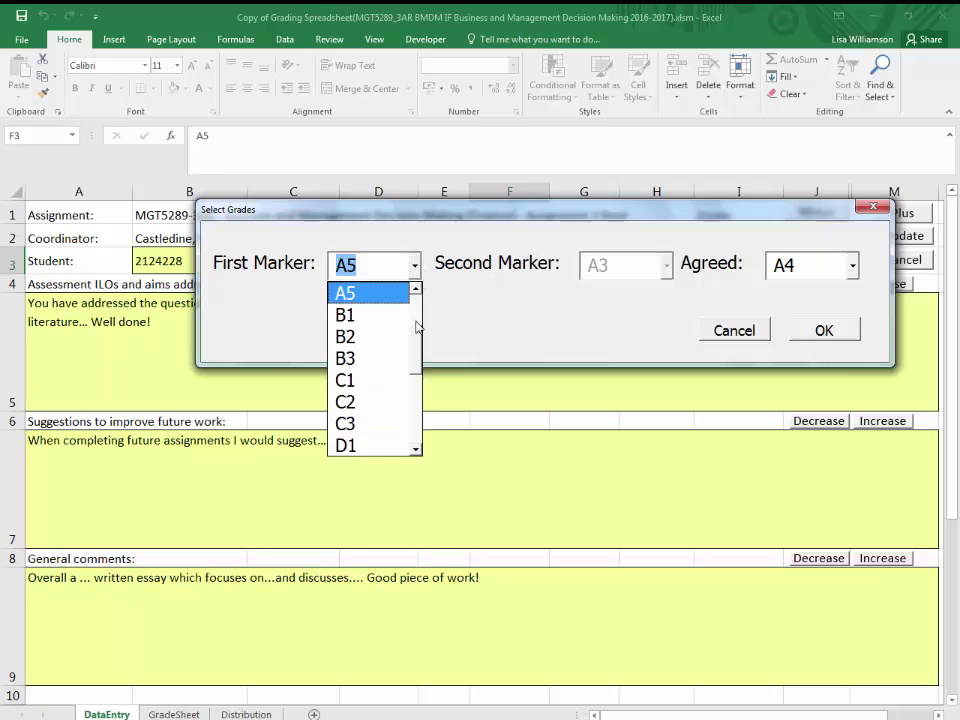
{"action": "mouse_move", "coordinate": [418, 334]}
{"action": "left_mouse_down"}
{"action": "mouse_move", "coordinate": [418, 355]}
{"action": "mouse_move", "coordinate": [422, 315]}
{"action": "left_mouse_up"}
{"action": "left_click", "coordinate": [416, 287]}
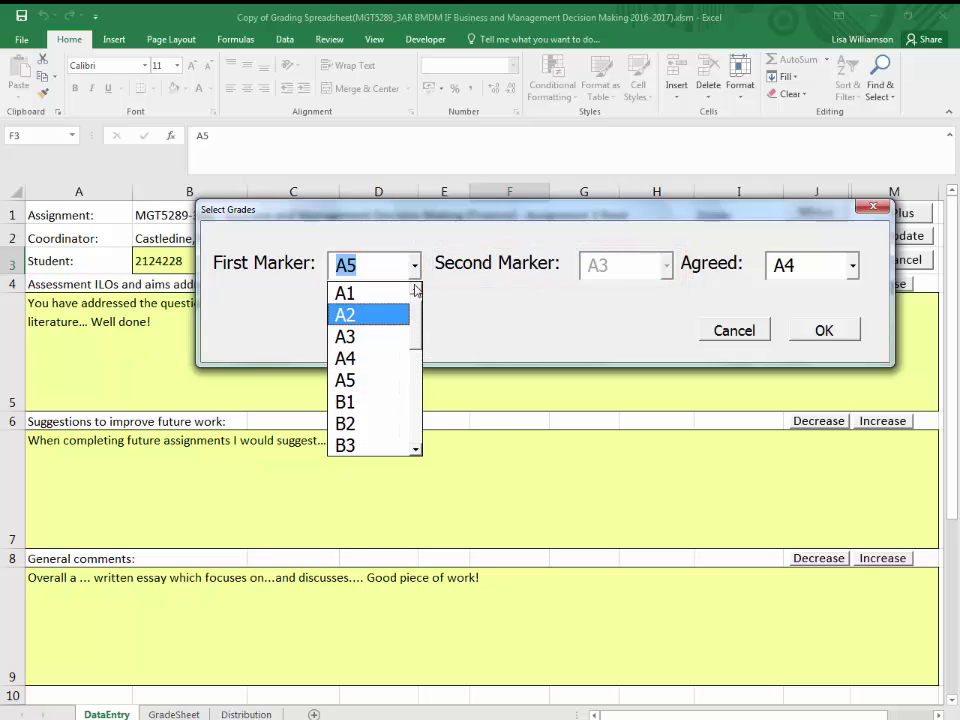
{"action": "left_click", "coordinate": [398, 293]}
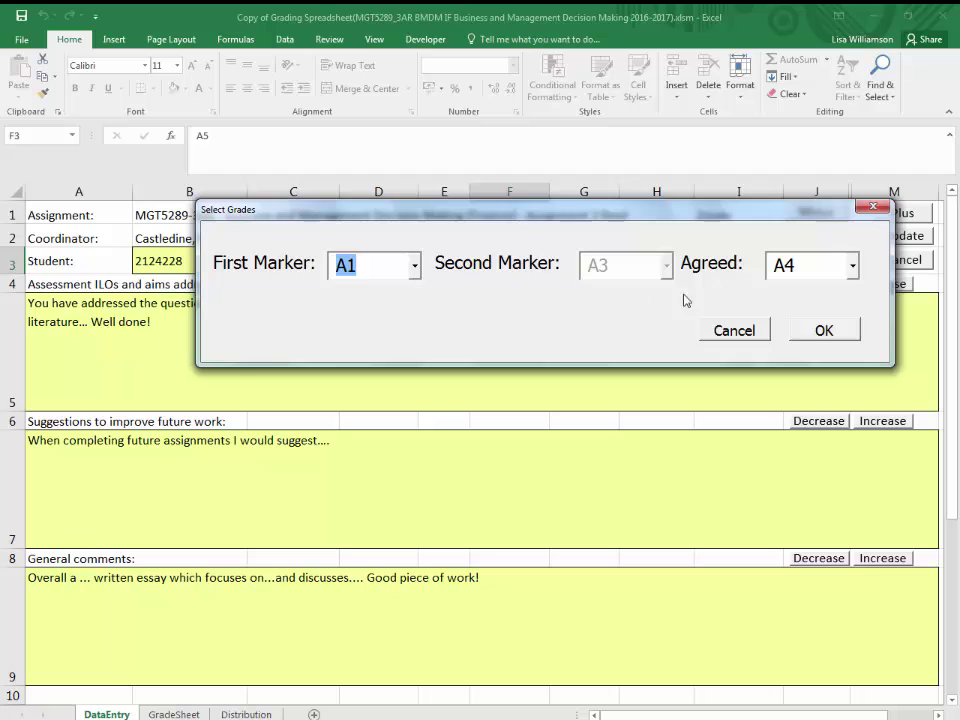
{"action": "left_click", "coordinate": [852, 279]}
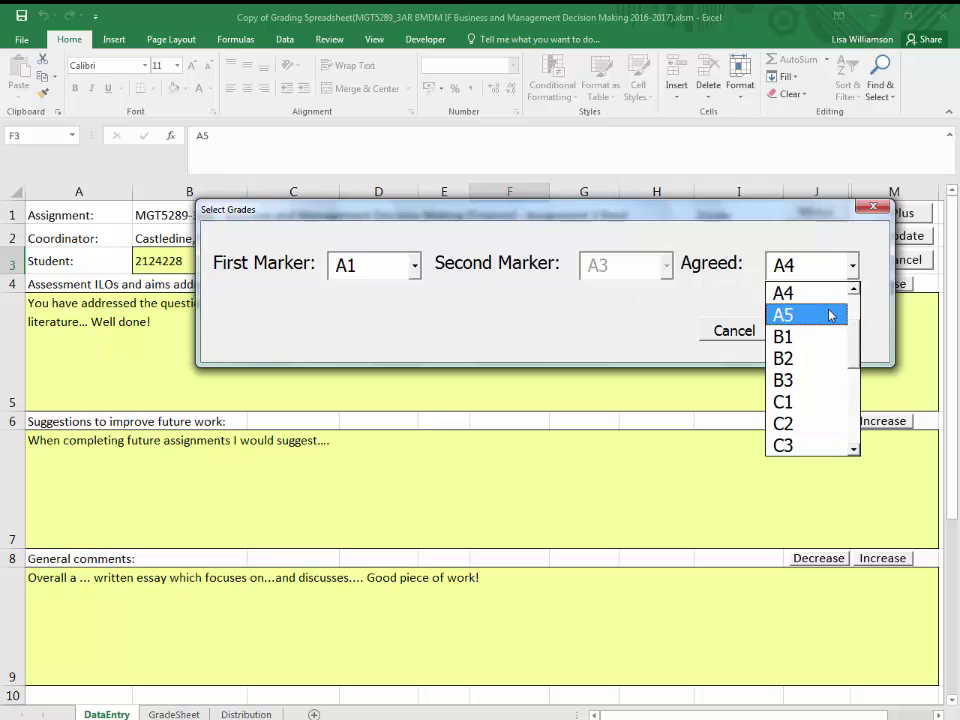
{"action": "scroll", "coordinate": [850, 315], "scroll_direction": "up", "scroll_amount": 1}
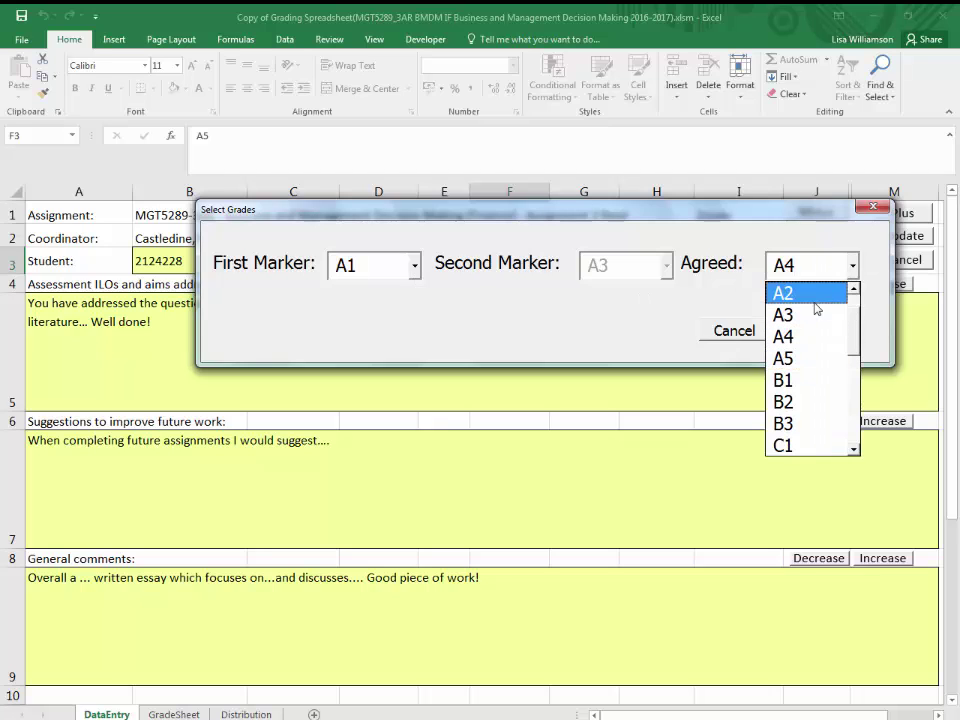
{"action": "left_click", "coordinate": [812, 315]}
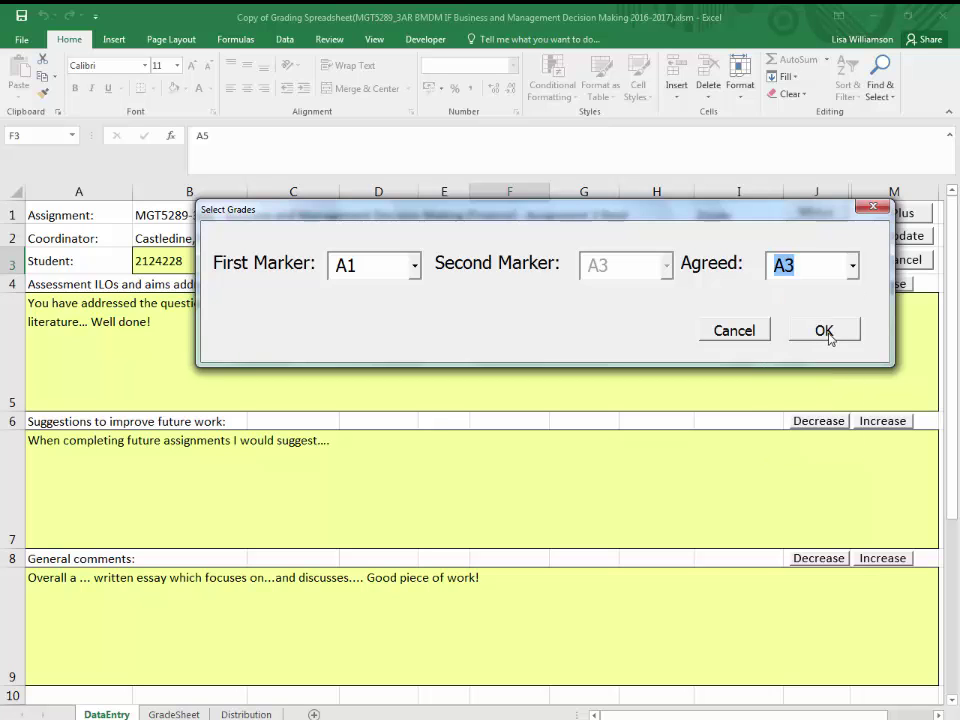
{"action": "left_click", "coordinate": [828, 335]}
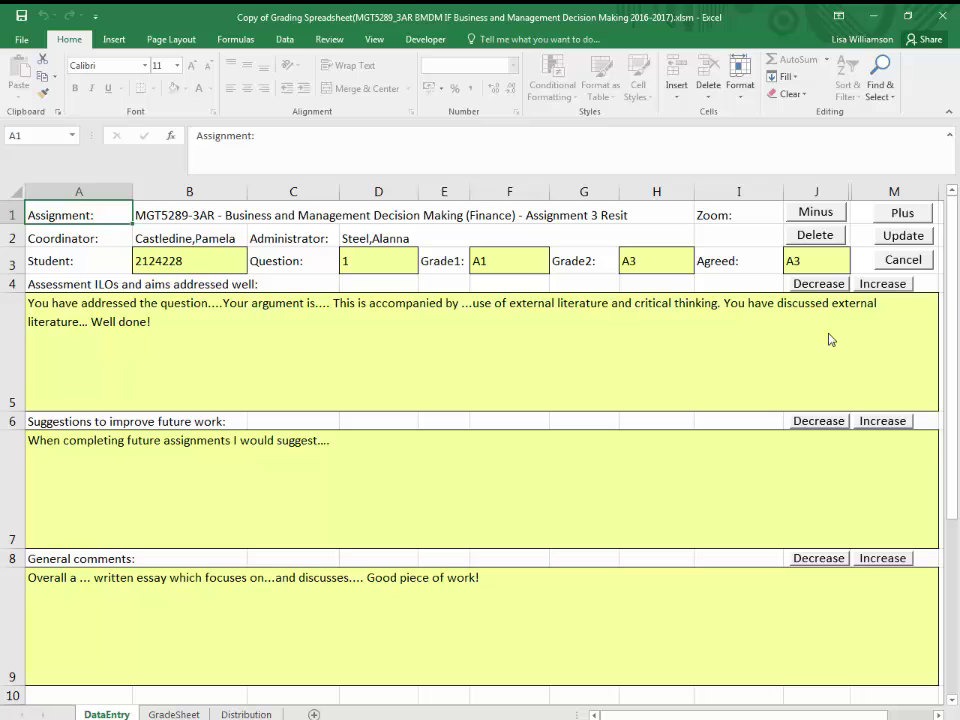
- Save the grades with Update and reload the same student to confirm A1 persists
{"action": "left_click", "coordinate": [893, 243]}
{"action": "left_click", "coordinate": [189, 262]}
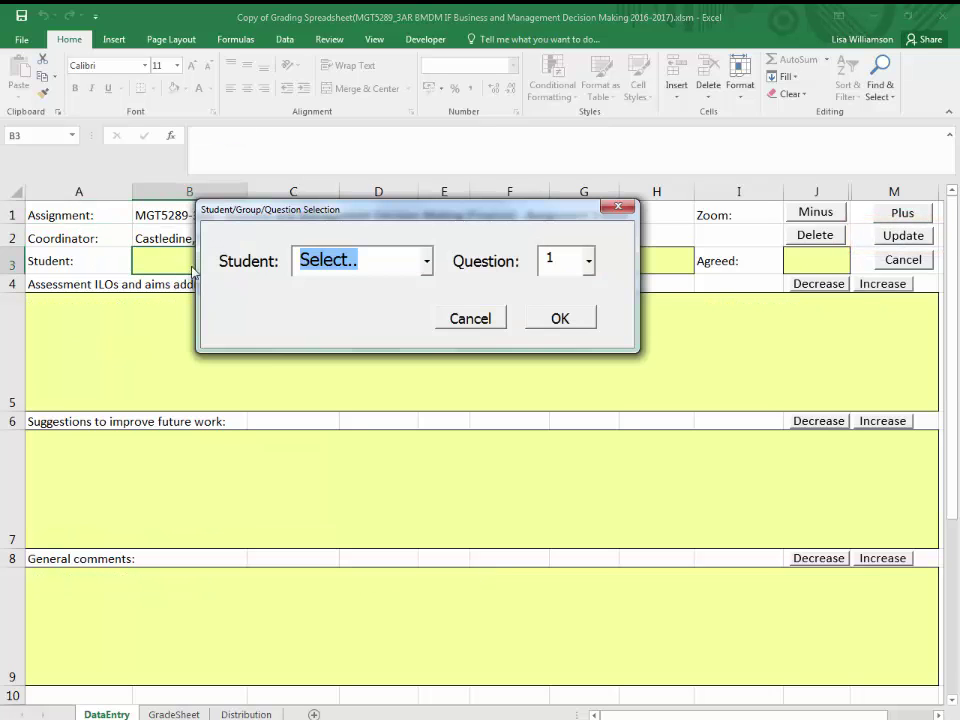
{"action": "left_click", "coordinate": [427, 262]}
{"action": "left_click", "coordinate": [375, 314]}
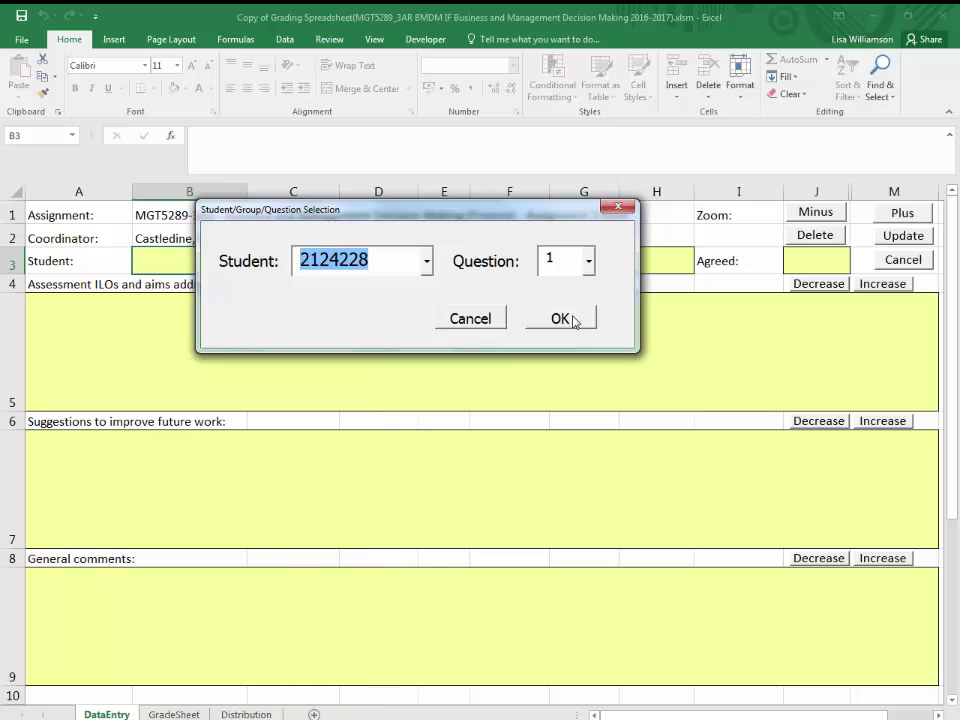
{"action": "left_click", "coordinate": [565, 318]}
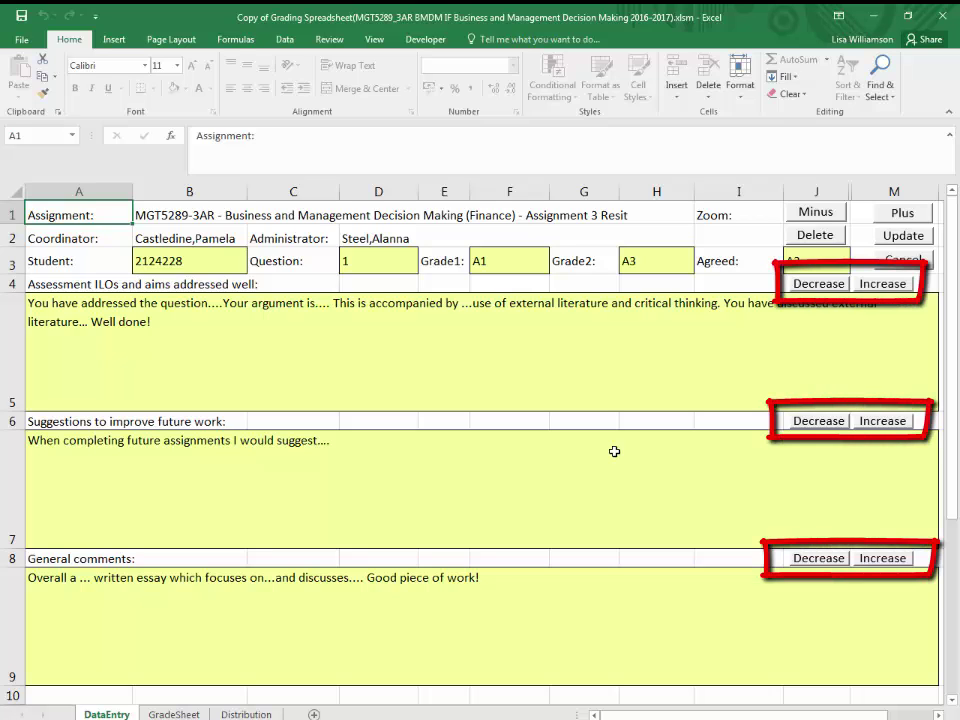
{"action": "left_click", "coordinate": [879, 289]}
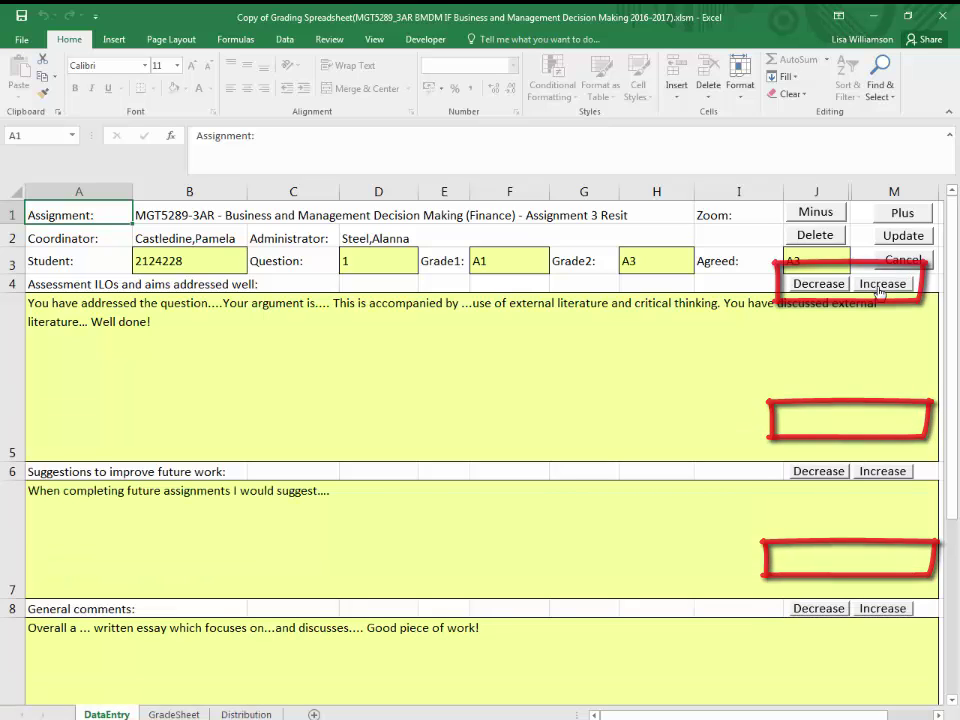
{"action": "left_click", "coordinate": [879, 286]}
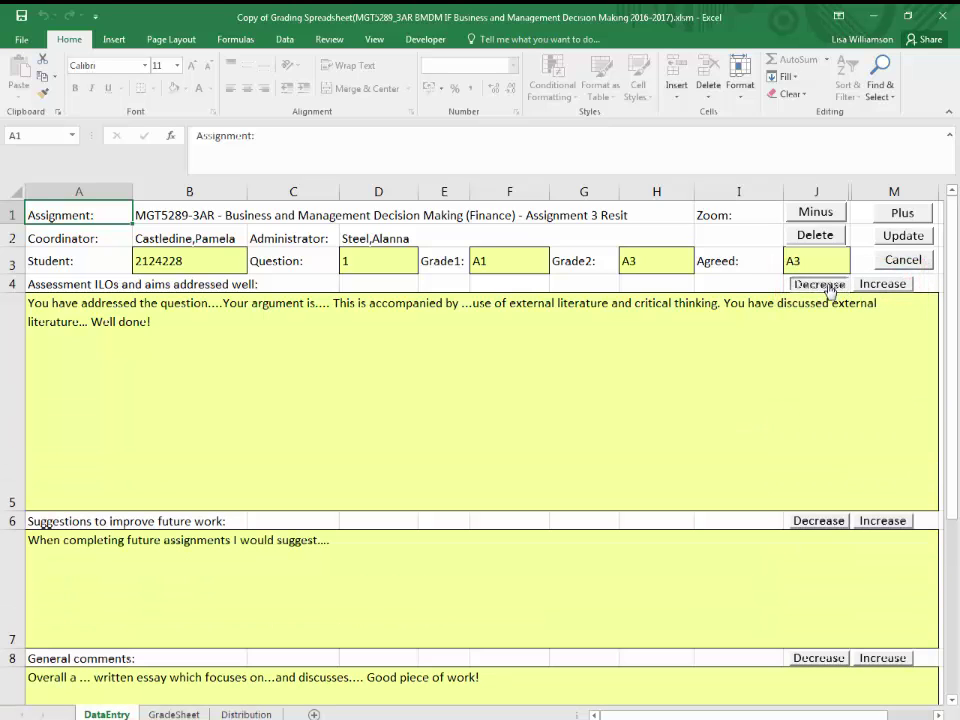
{"action": "left_click", "coordinate": [819, 284]}
{"action": "left_click", "coordinate": [828, 286]}
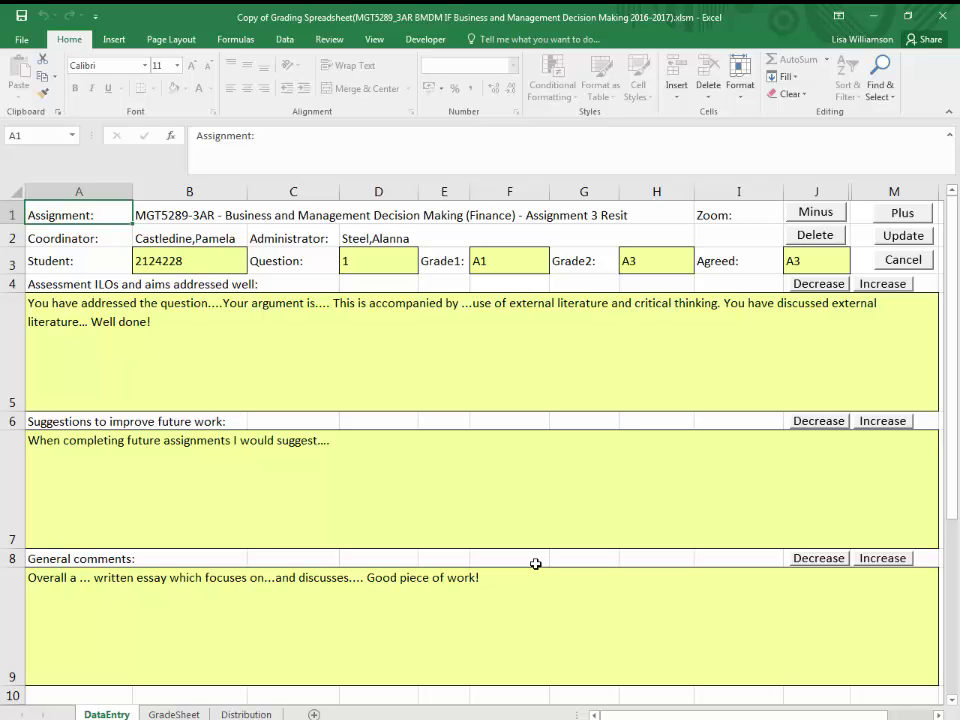
{"action": "left_click", "coordinate": [536, 530]}
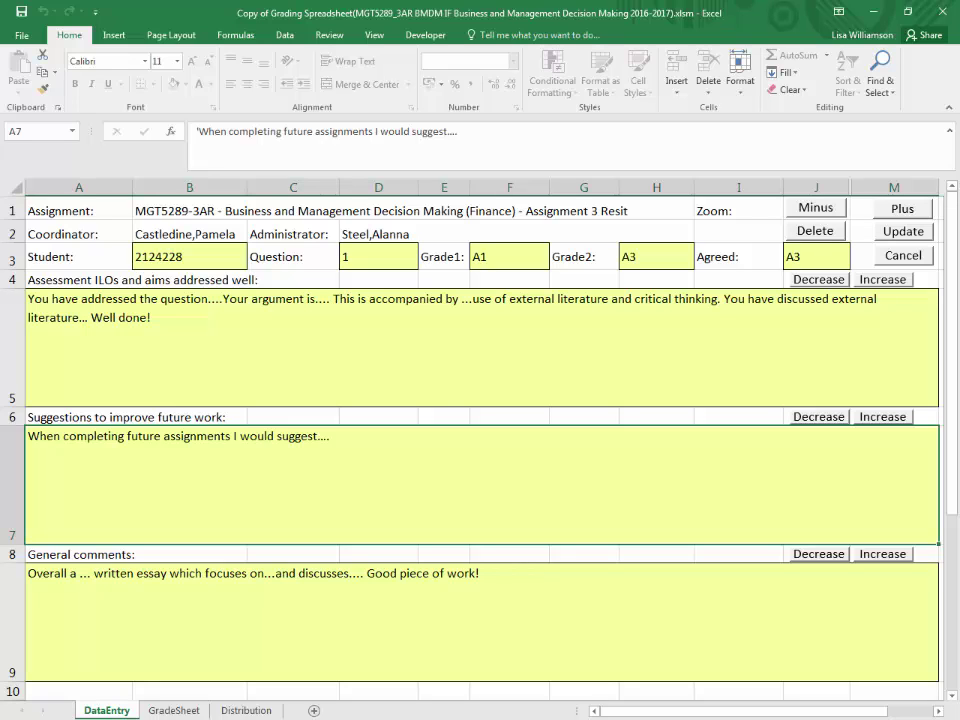
- Add the line 'I believe....' to the A5 ILOs feedback, undoing an accidental overwrite of A7
{"action": "double_click", "coordinate": [132, 374]}
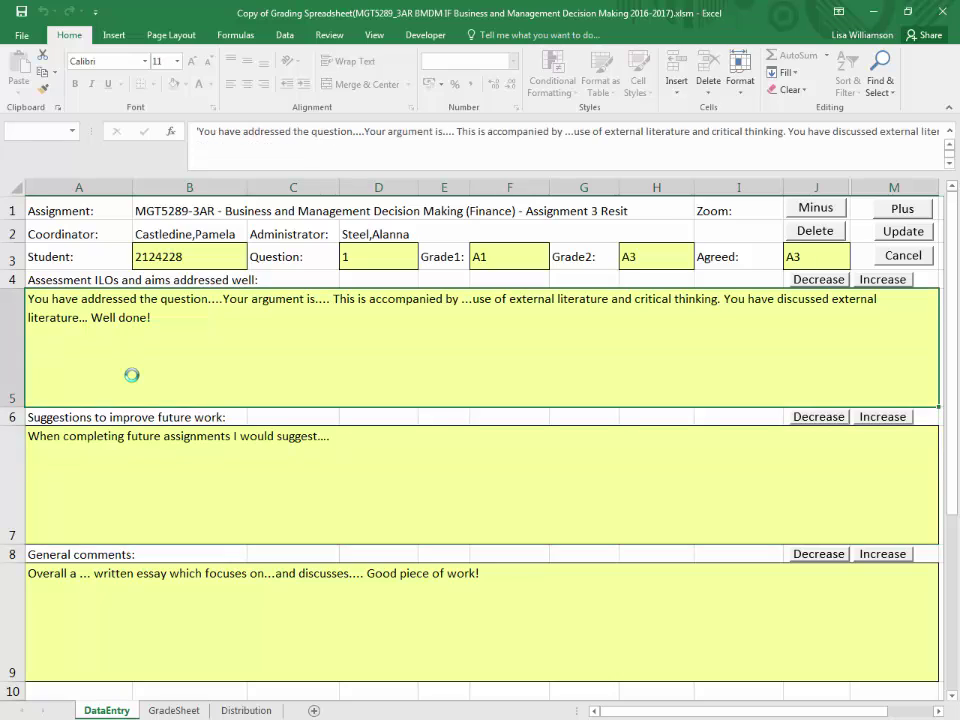
{"action": "type", "text": "I"}
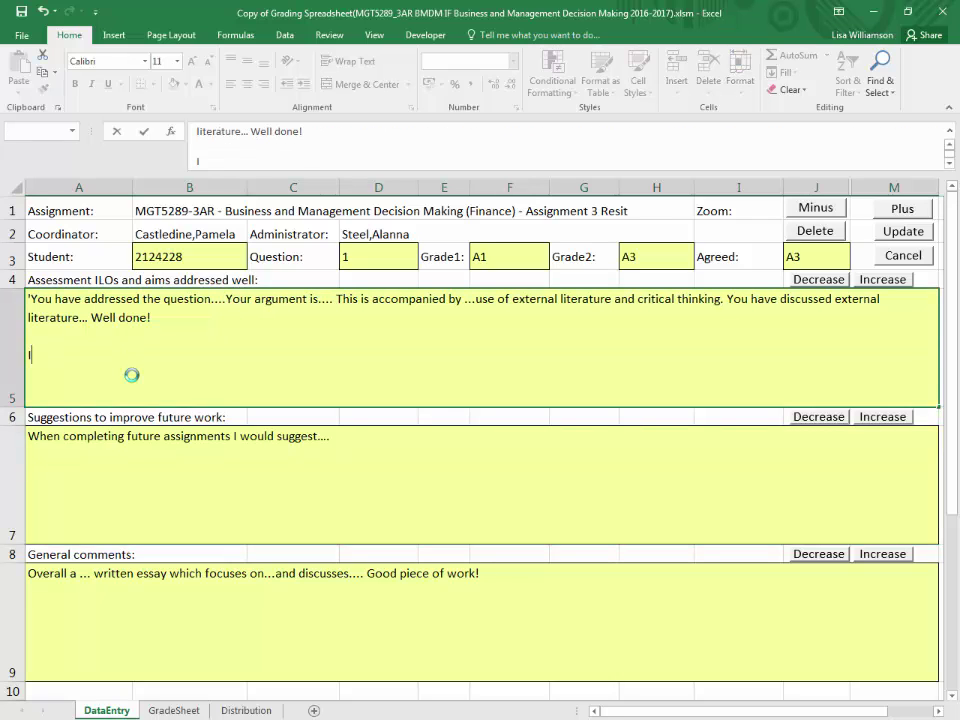
{"action": "type", "text": " believe...."}
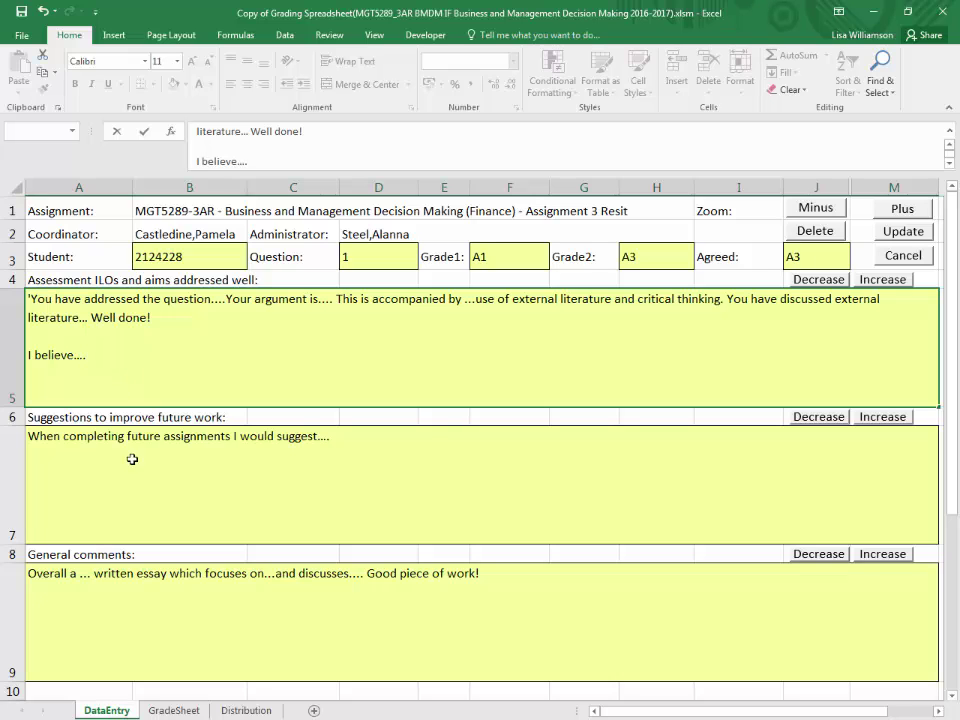
{"action": "left_click", "coordinate": [152, 505]}
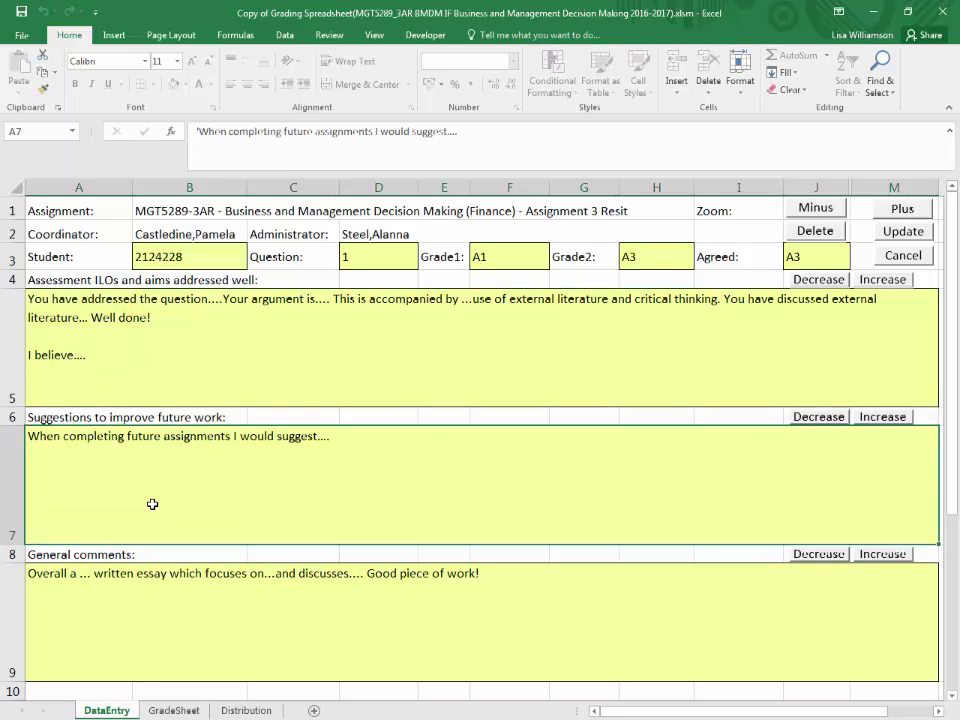
{"action": "type", "text": "I thin"}
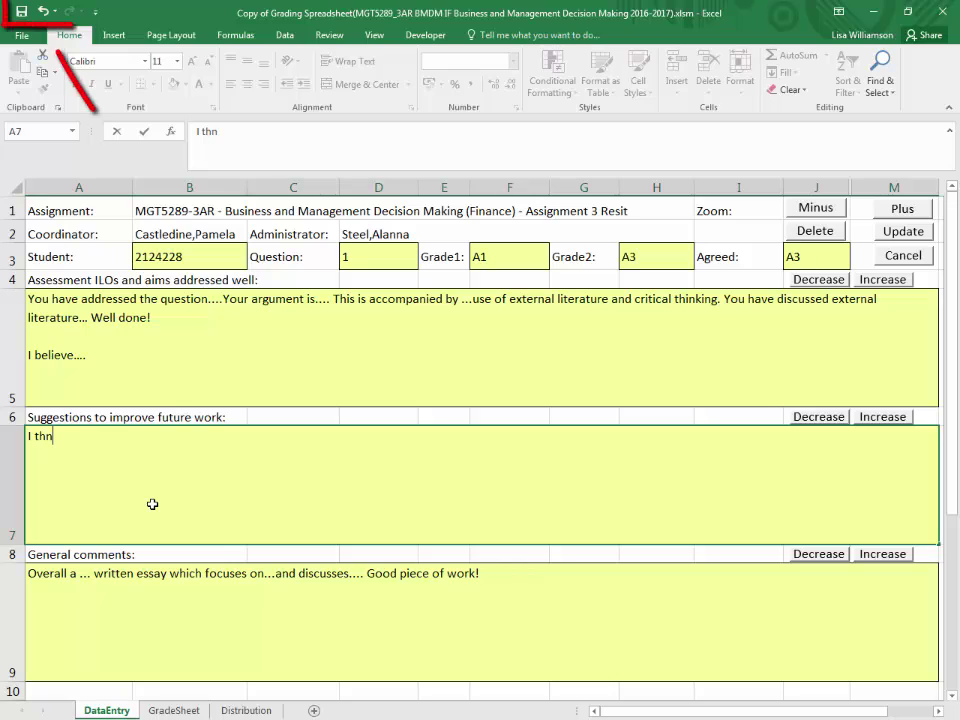
{"action": "type", "text": "k"}
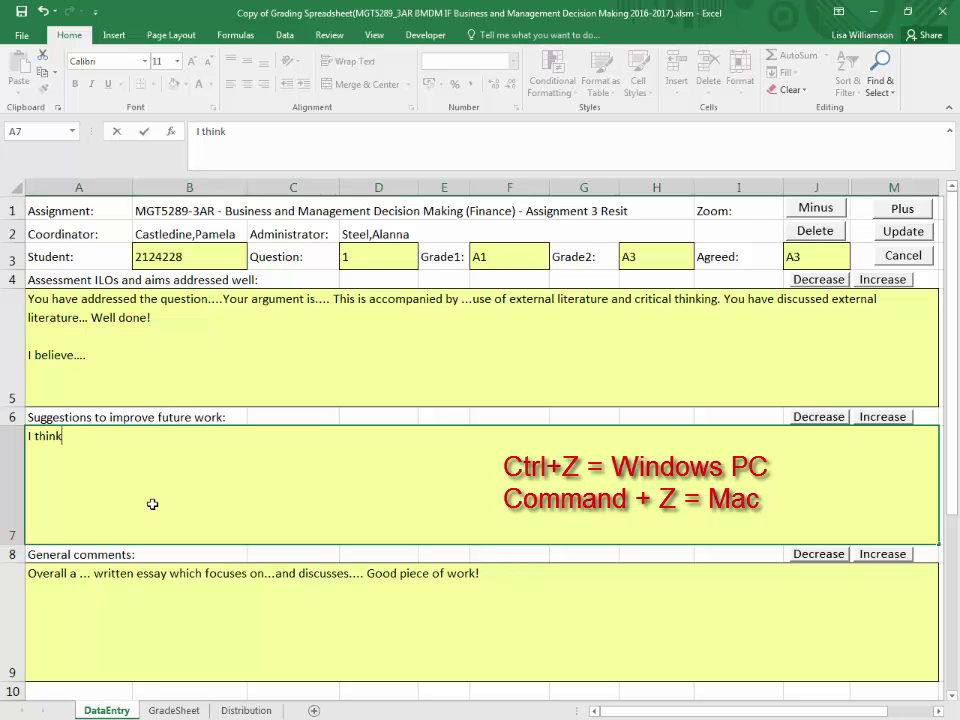
{"action": "key", "text": "ctrl+z"}
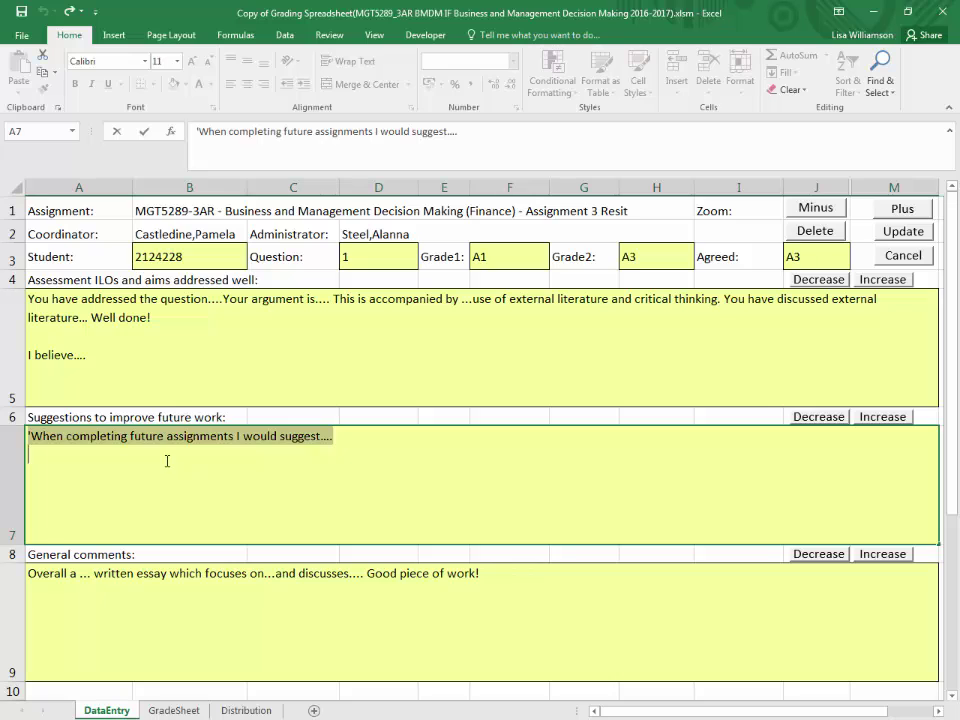
{"action": "left_click", "coordinate": [173, 374]}
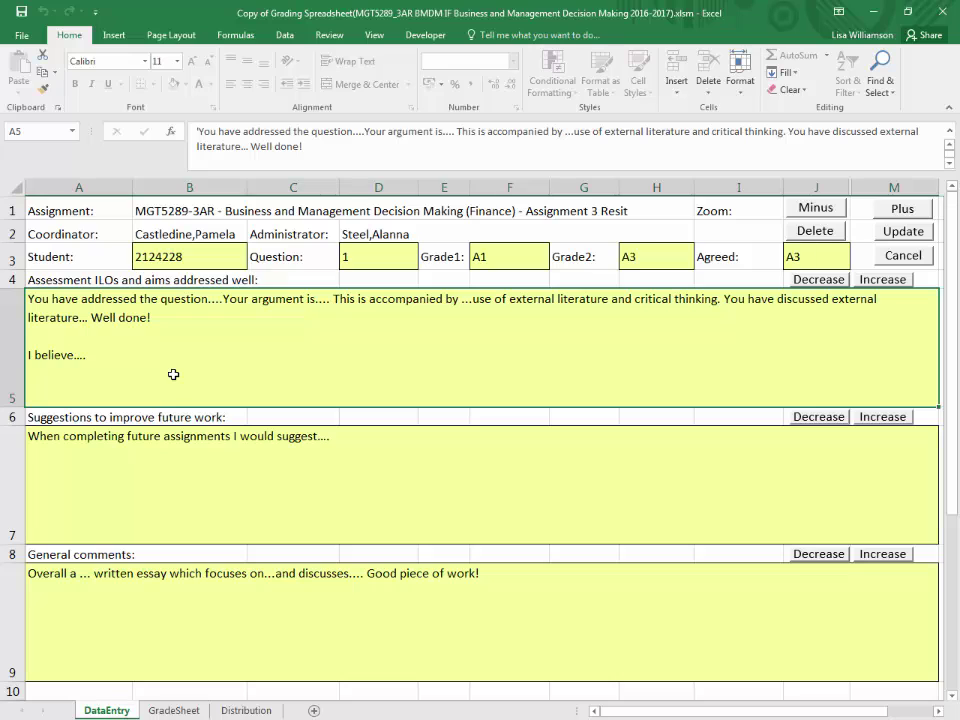
- Add a new line 'I thik' below 'I believe....' in cell A5
{"action": "double_click", "coordinate": [173, 374]}
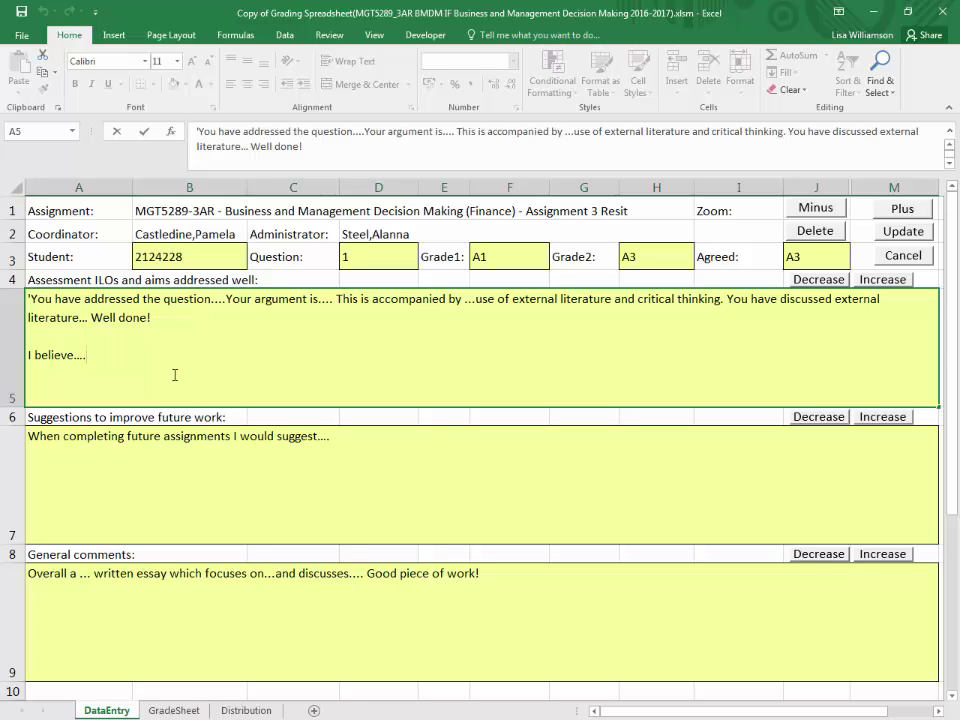
{"action": "key", "text": "alt"}
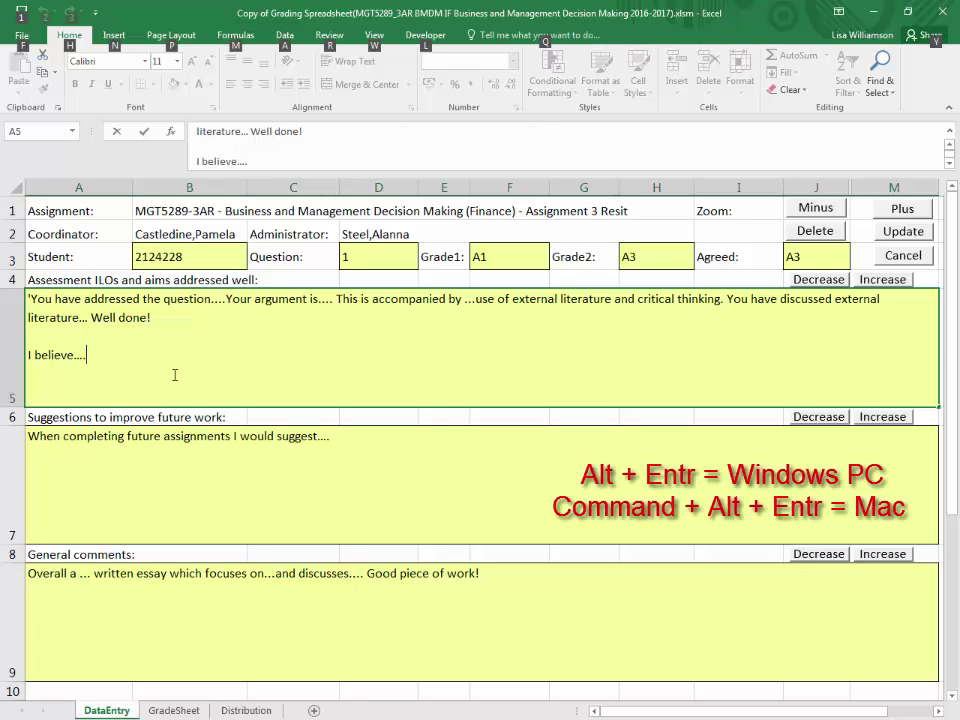
{"action": "key", "text": "alt+Return"}
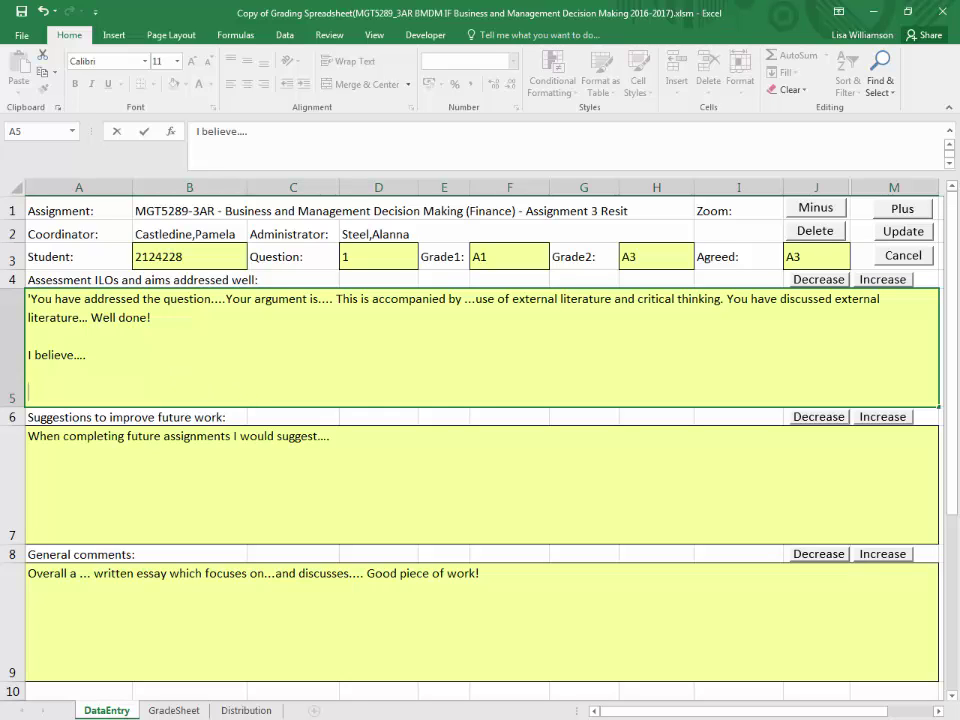
{"action": "type", "text": "I thik"}
- Commit the A5 edit and spell-check the sheet, changing 'thik' to 'think'
{"action": "key", "text": "Return"}
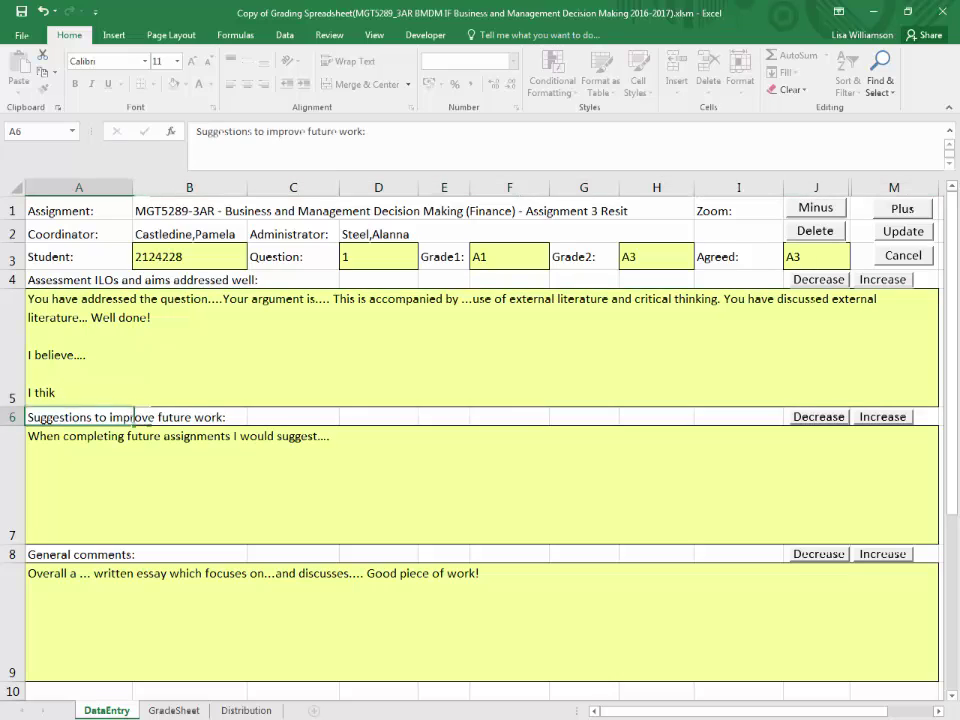
{"action": "key", "text": "F7"}
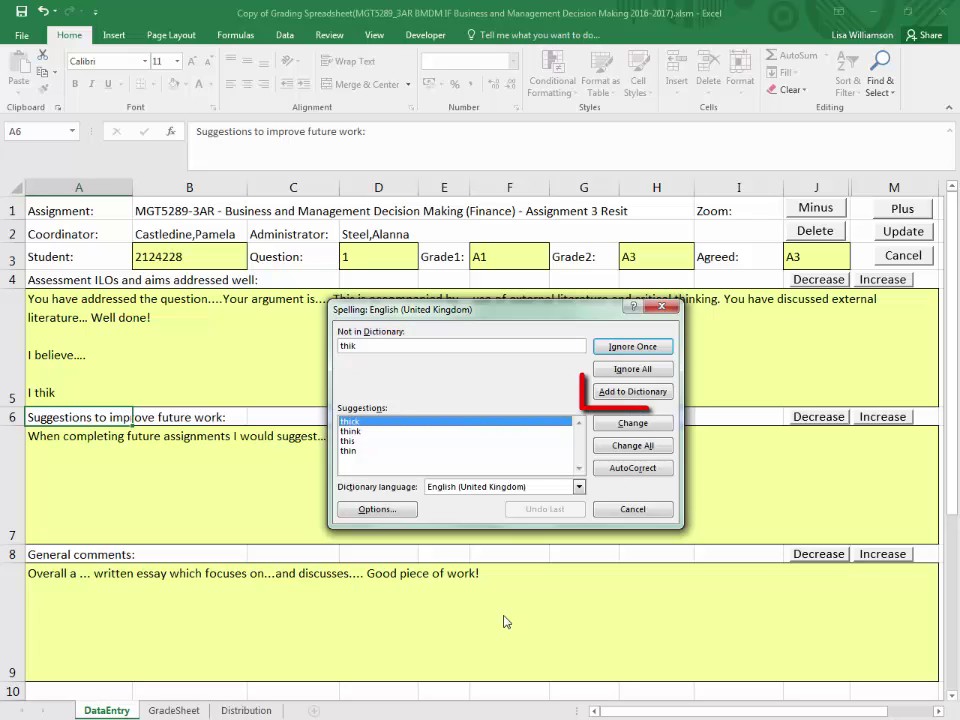
{"action": "left_click", "coordinate": [381, 432]}
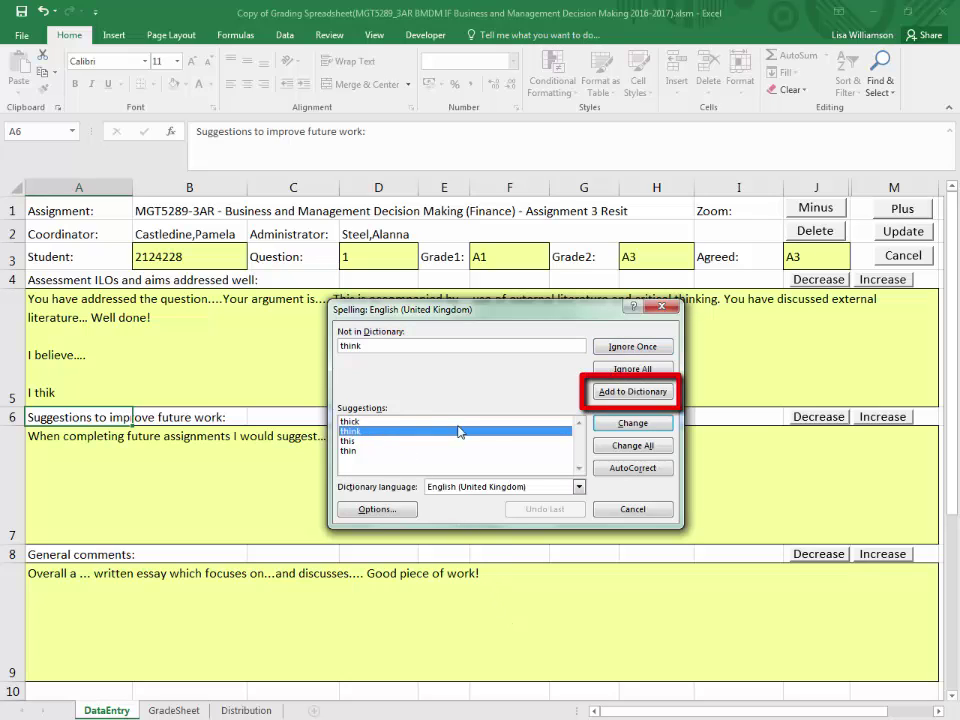
{"action": "left_click", "coordinate": [607, 424]}
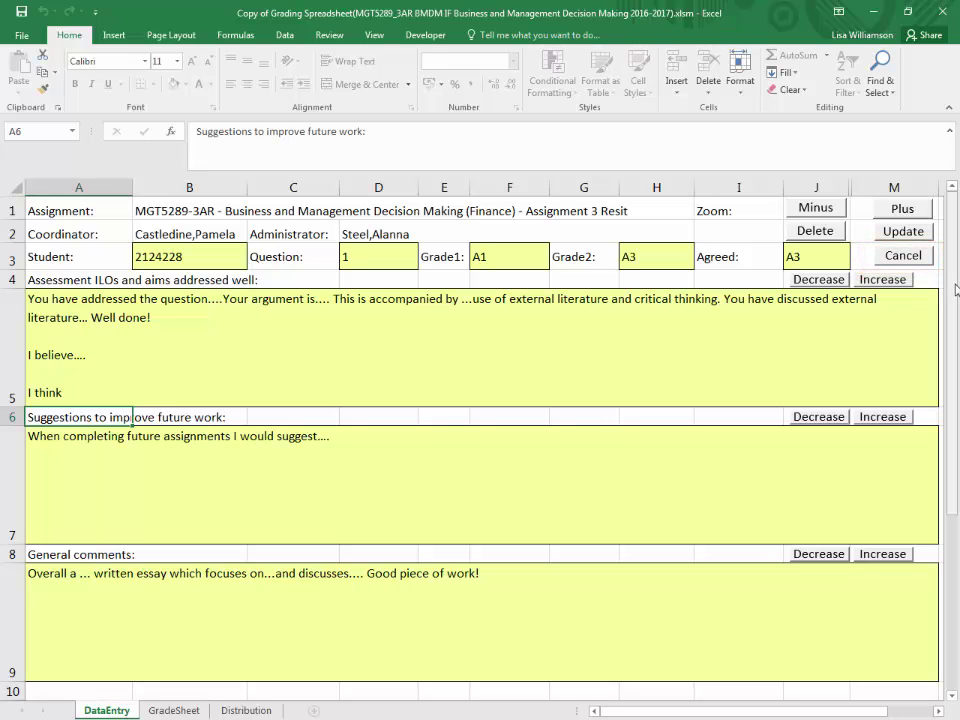
- Save this student's edited feedback with Update, then clear the form's grades and feedback
{"action": "left_click", "coordinate": [922, 234]}
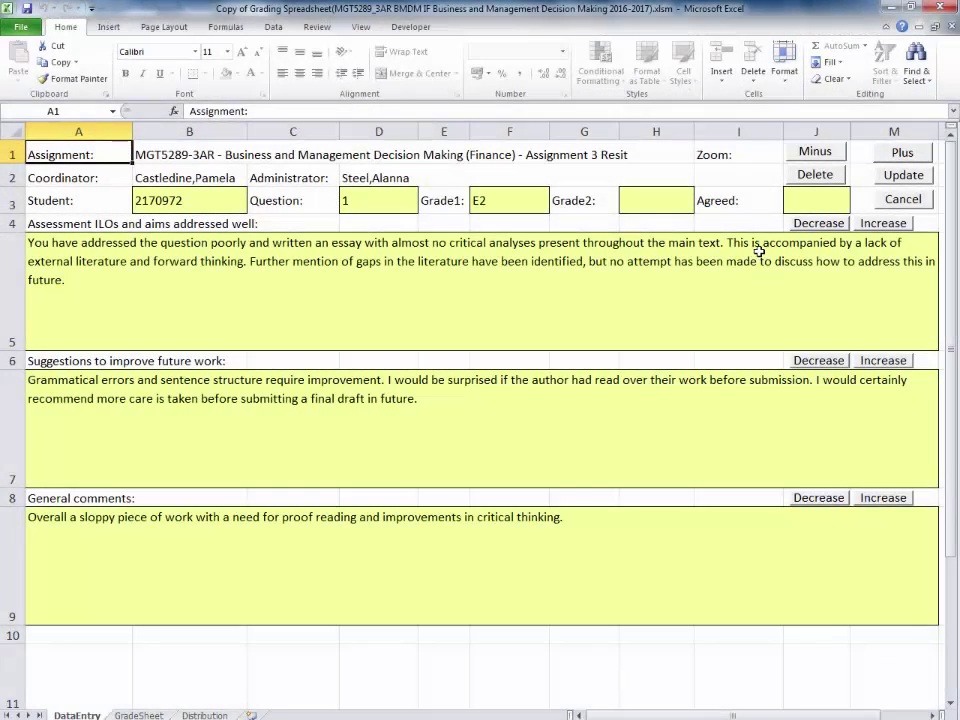
{"action": "left_click", "coordinate": [814, 175]}
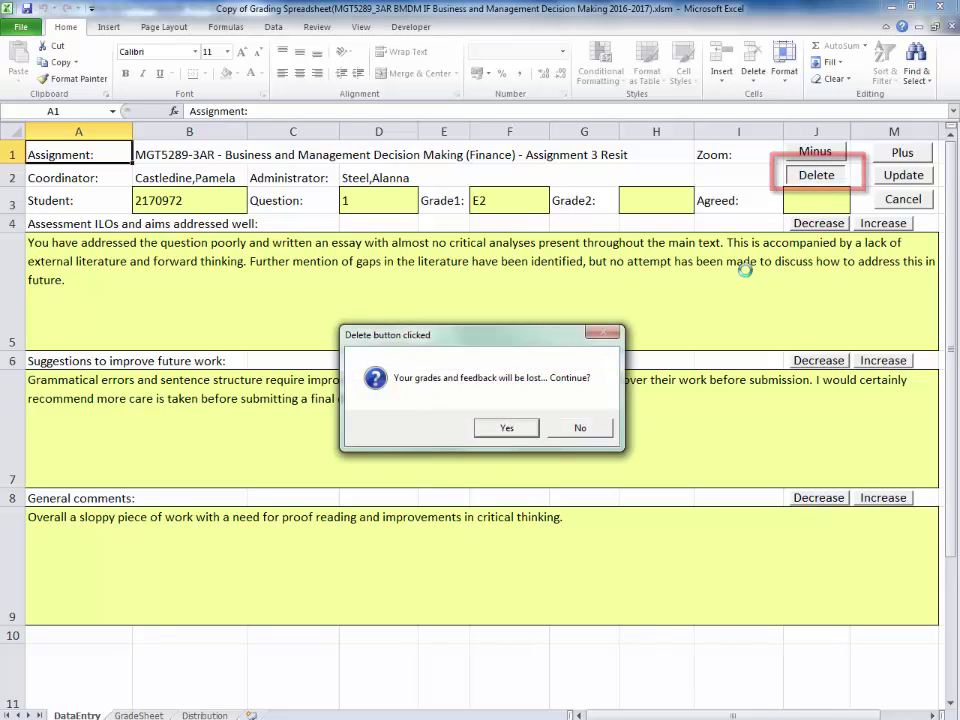
{"action": "left_click", "coordinate": [505, 429]}
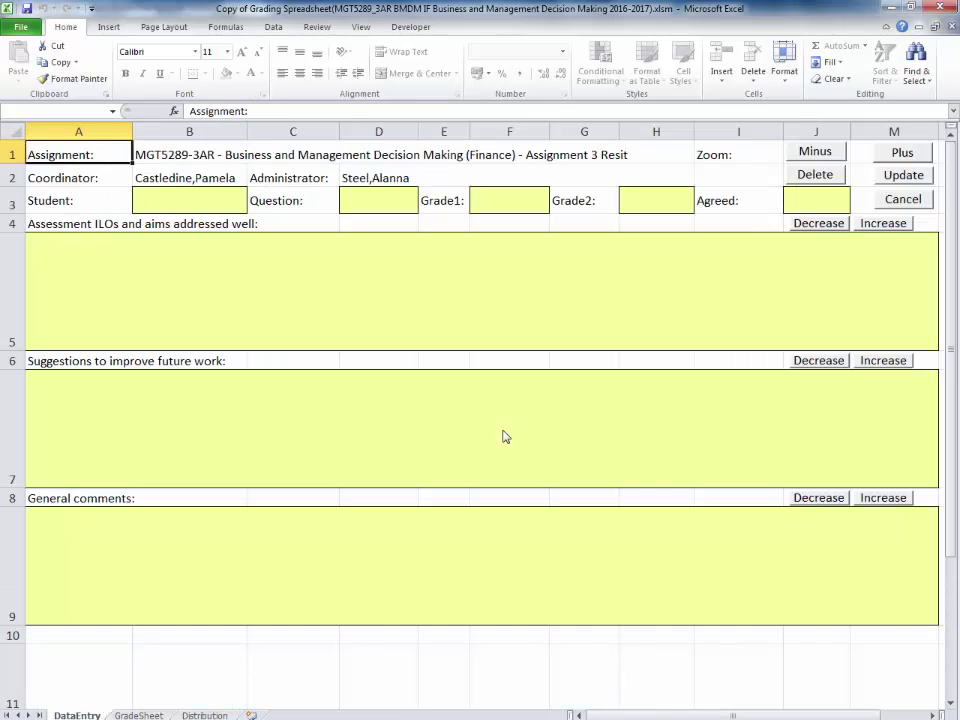
- Pick another student with Question 1 in the selection dialog and load them
{"action": "left_click", "coordinate": [210, 205]}
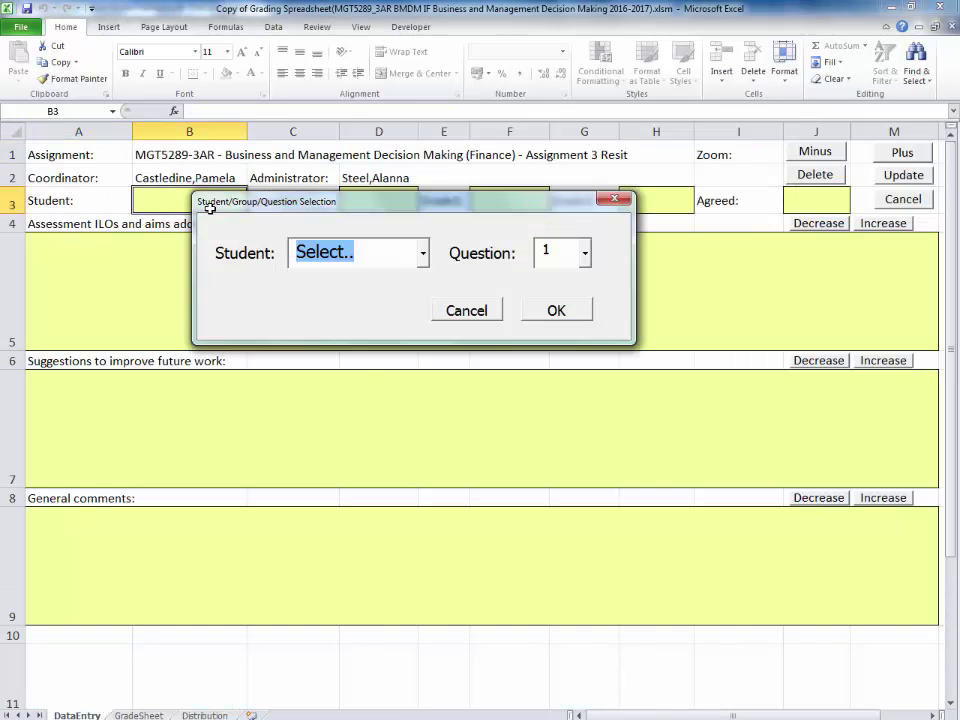
{"action": "left_click", "coordinate": [423, 253]}
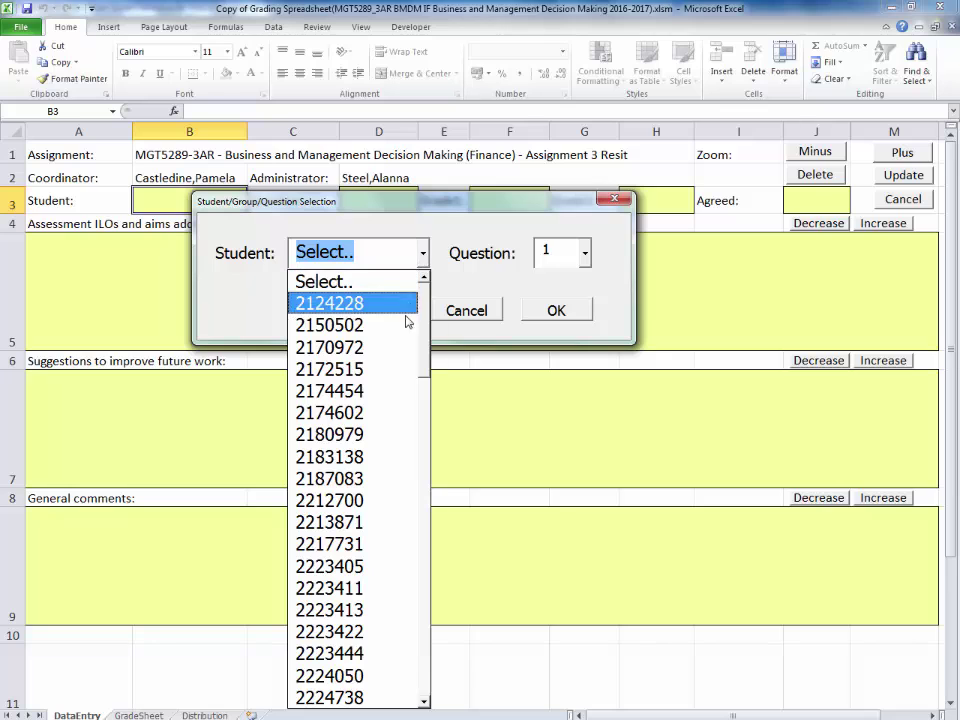
{"action": "left_click", "coordinate": [409, 346]}
{"action": "left_click", "coordinate": [536, 312]}
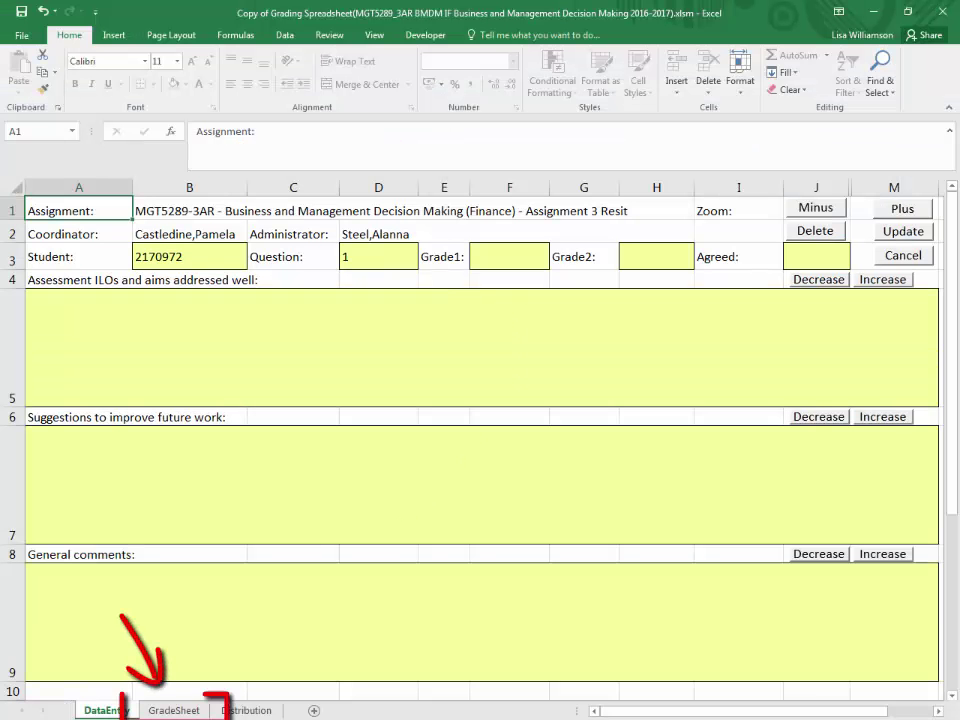
- Switch to the GradeSheet and dismiss the protected-sheet warning after trying to edit a student ID
{"action": "left_click", "coordinate": [174, 710]}
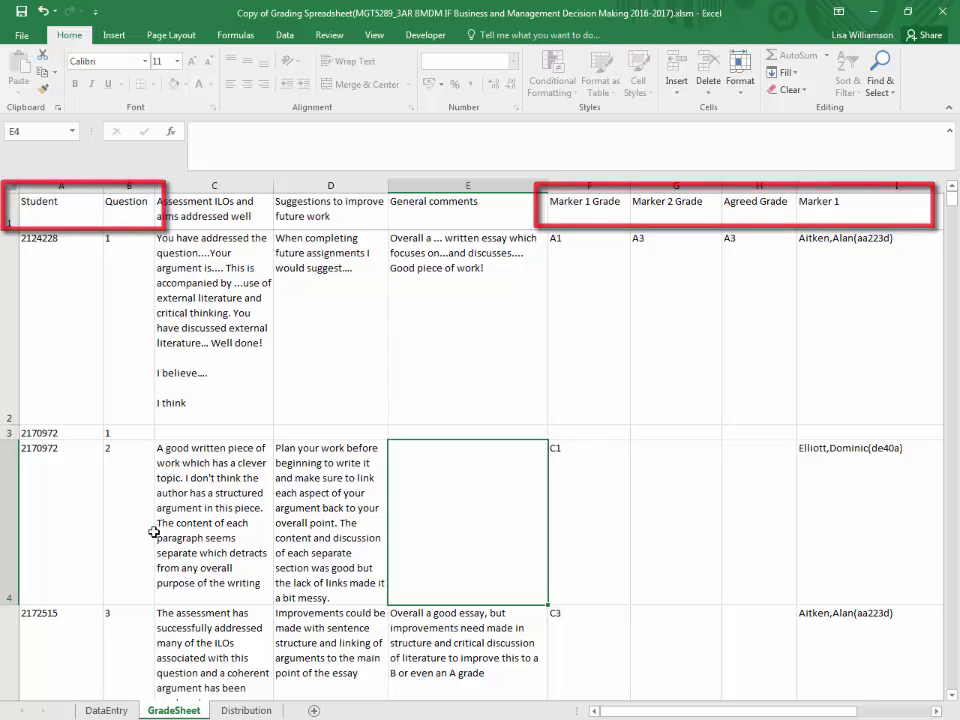
{"action": "double_click", "coordinate": [62, 379]}
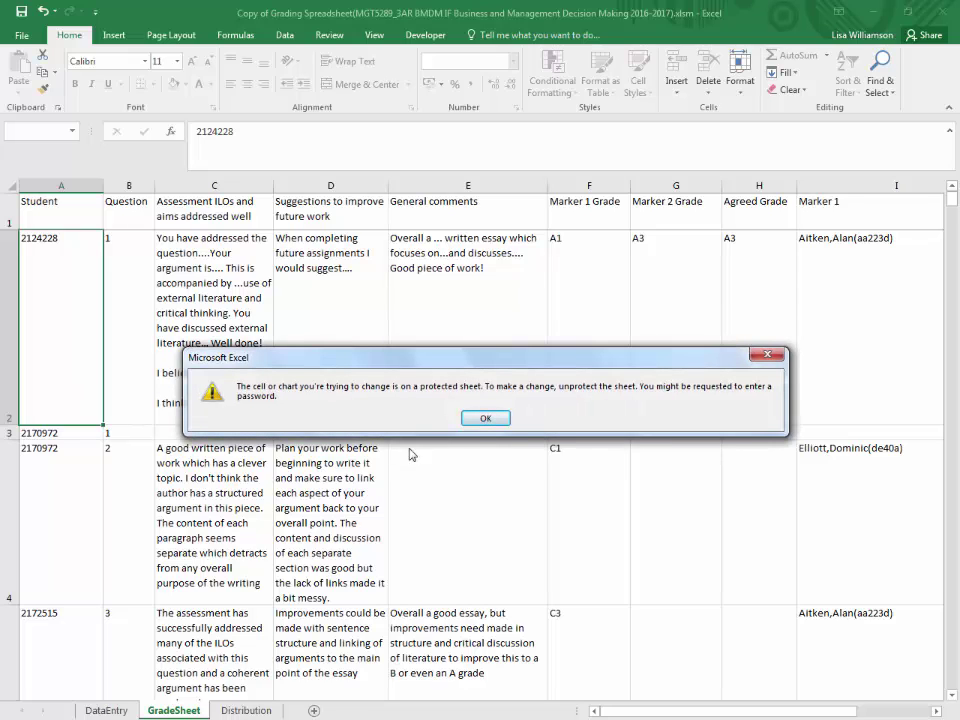
{"action": "left_click", "coordinate": [486, 419]}
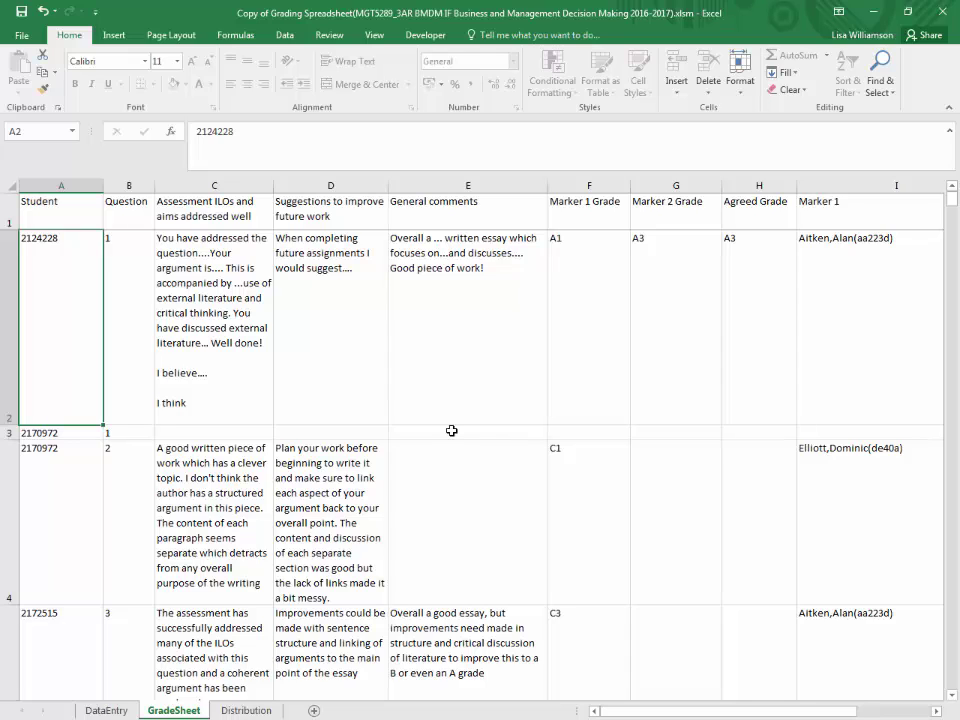
- Write 'Overall a great piece of work!' and 'Well done!' on separate lines in E3, then save
{"action": "double_click", "coordinate": [452, 430]}
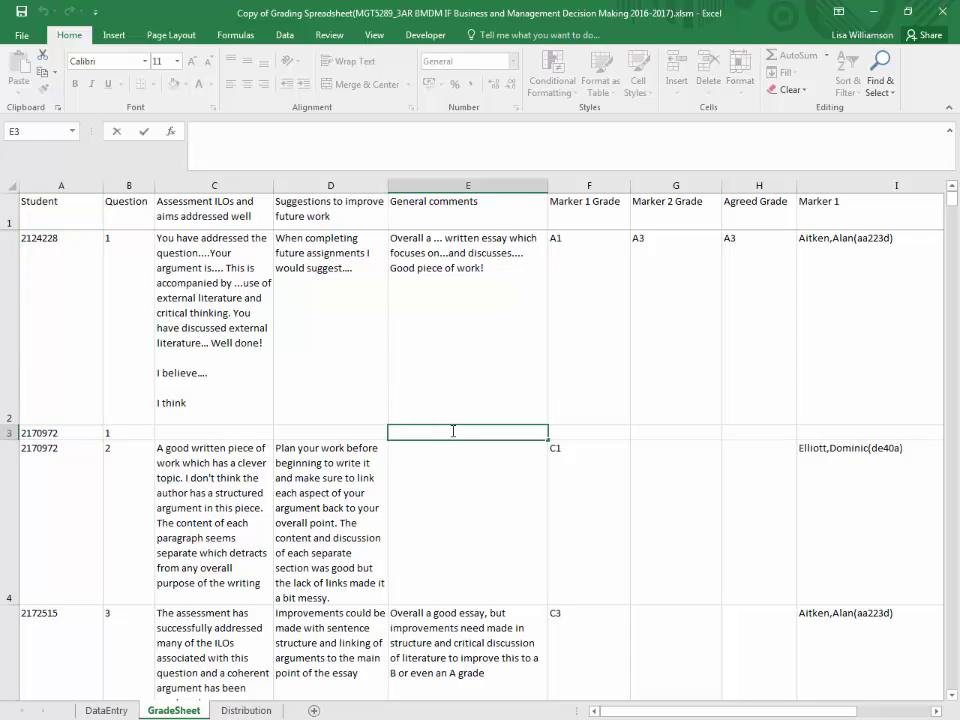
{"action": "type", "text": "Overall a go"}
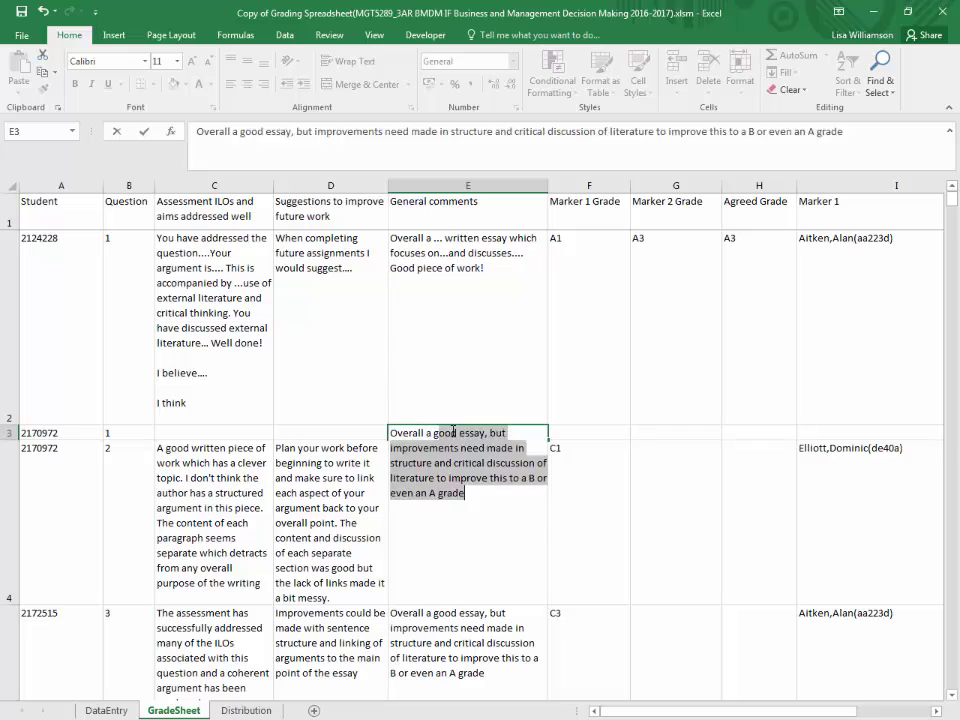
{"action": "key", "text": "BackSpace"}
{"action": "key", "text": "BackSpace"}
{"action": "type", "text": "reat piece of"}
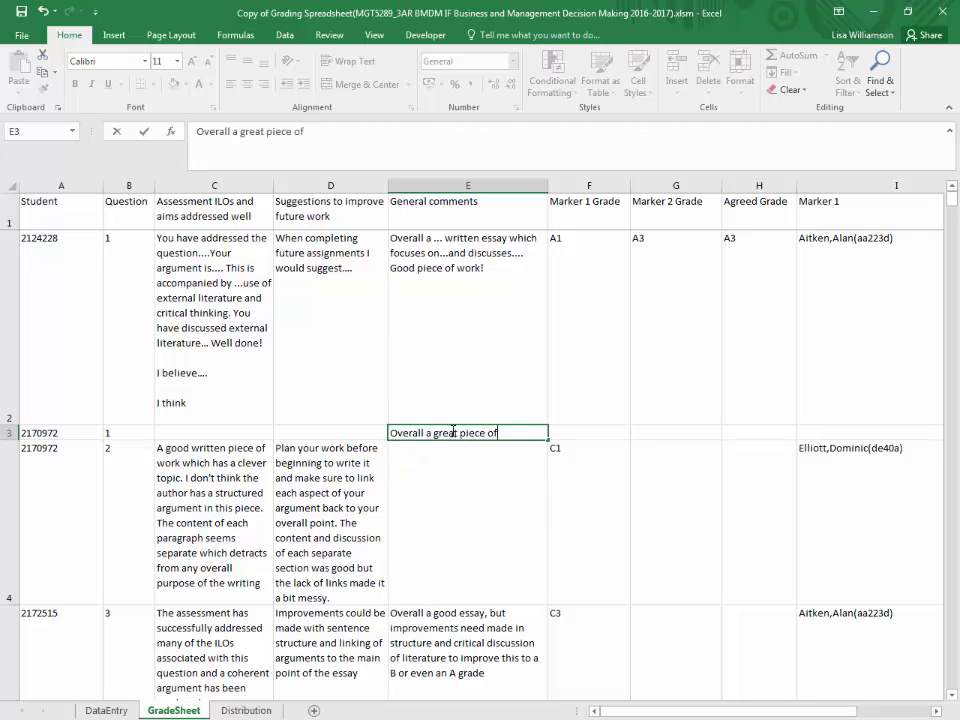
{"action": "type", "text": " work!"}
{"action": "key", "text": "alt+Return"}
{"action": "key", "text": "alt+Return"}
{"action": "type", "text": "W"}
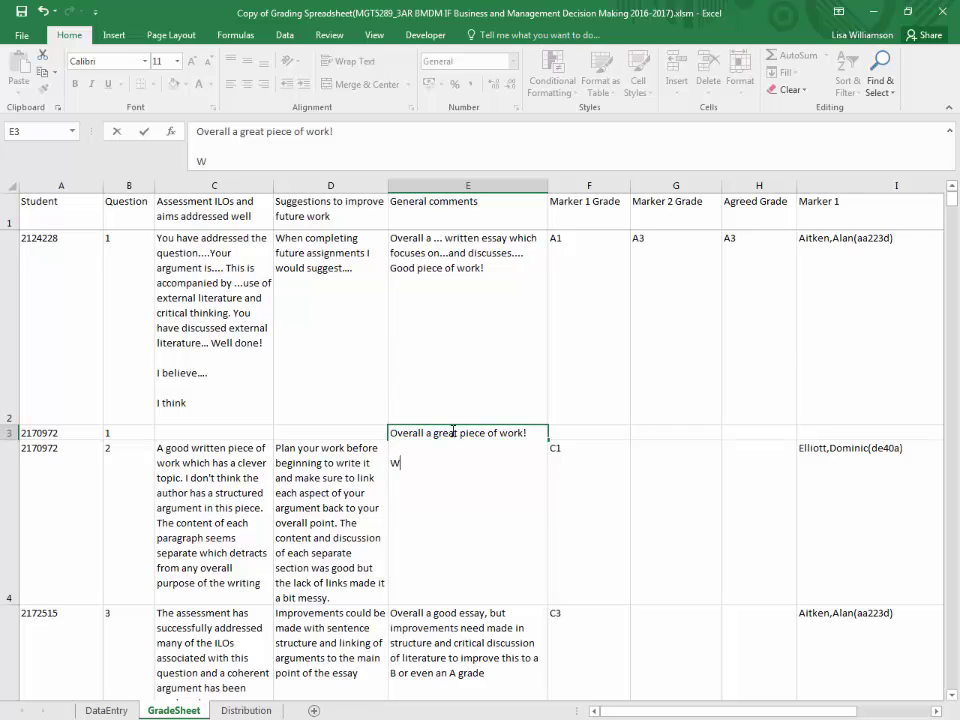
{"action": "type", "text": "ell done!"}
{"action": "key", "text": "Return"}
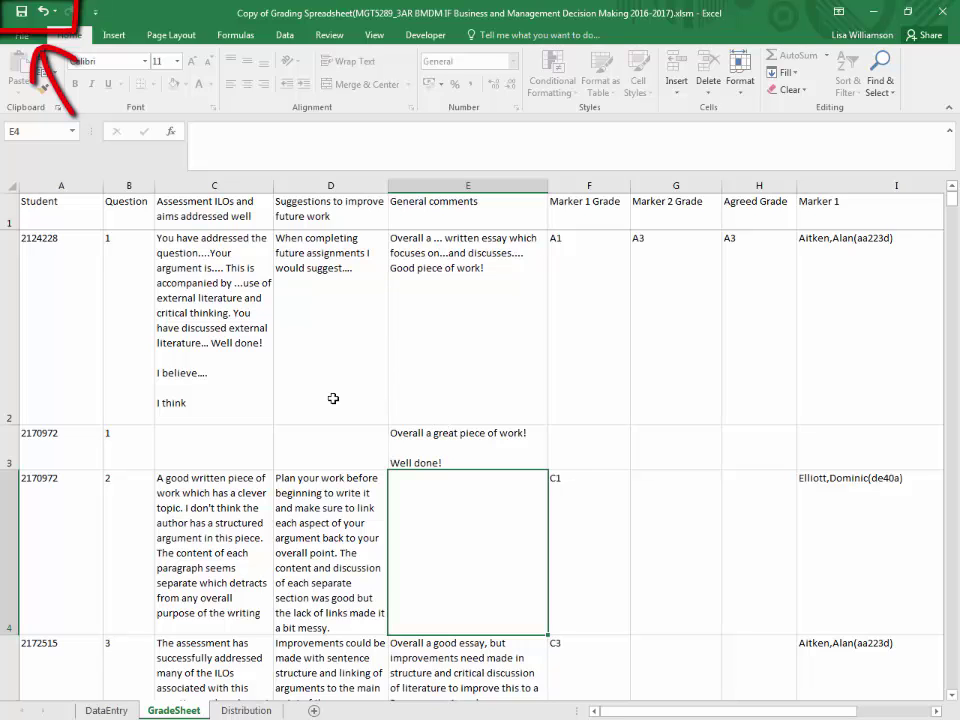
{"action": "left_click", "coordinate": [21, 12]}
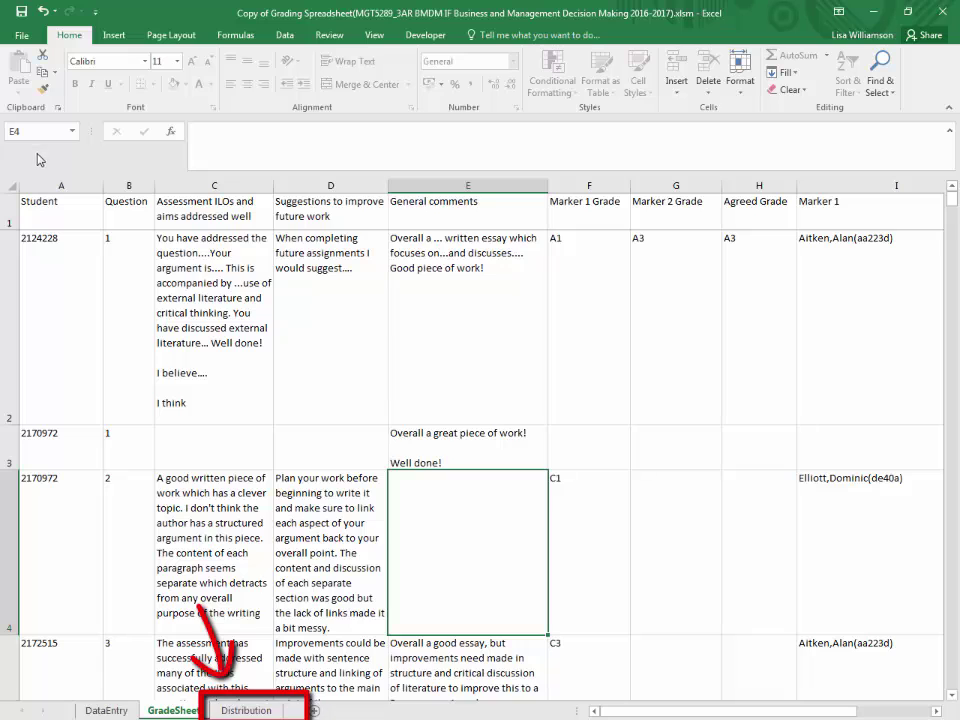
- Switch to the Distribution sheet showing the grade frequency chart
{"action": "left_click", "coordinate": [252, 708]}
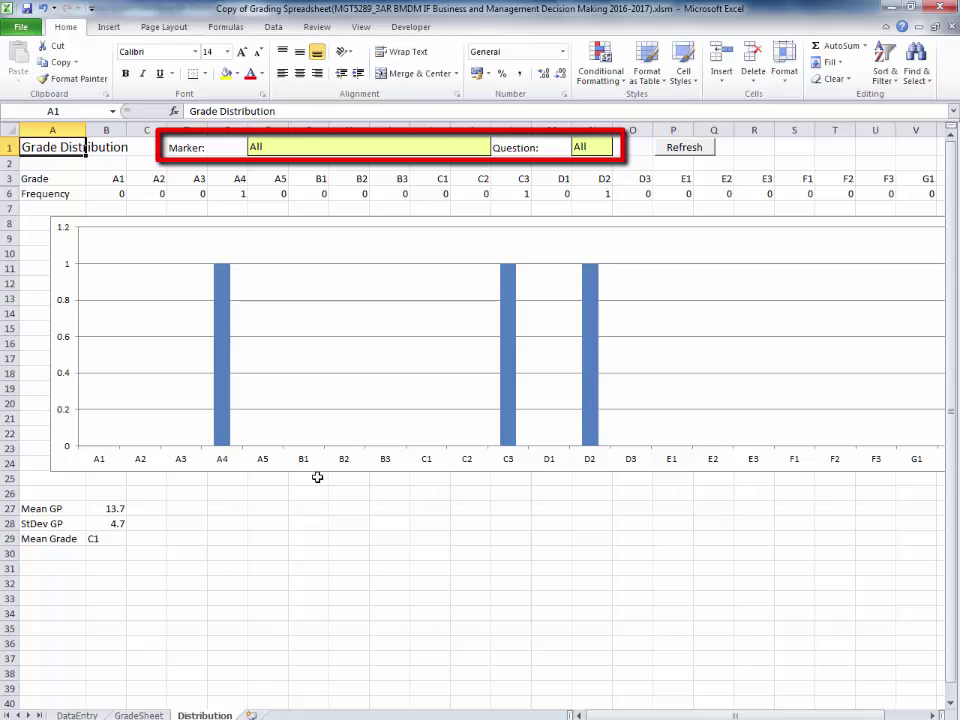
- Filter the grade distribution to the first named marker and Question 3
{"action": "left_click", "coordinate": [389, 152]}
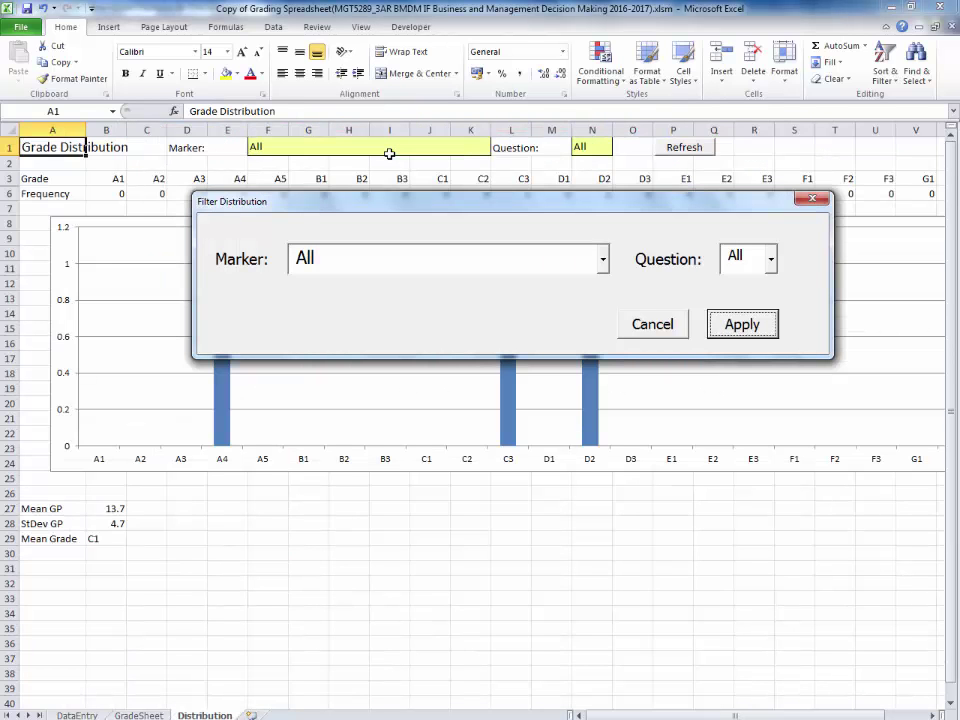
{"action": "left_click", "coordinate": [604, 262]}
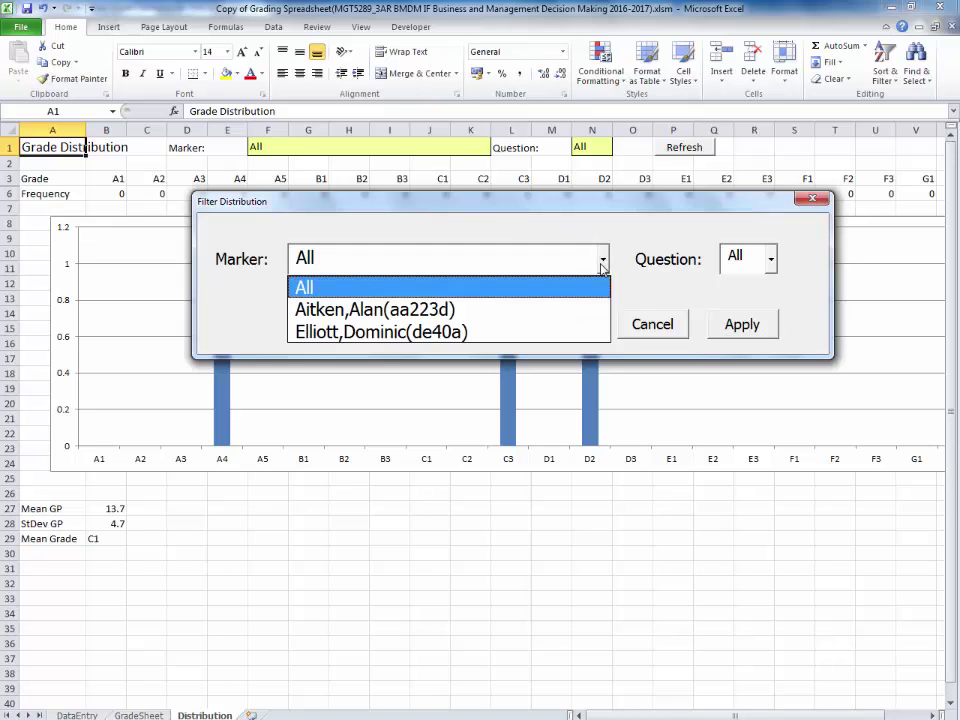
{"action": "left_click", "coordinate": [593, 313]}
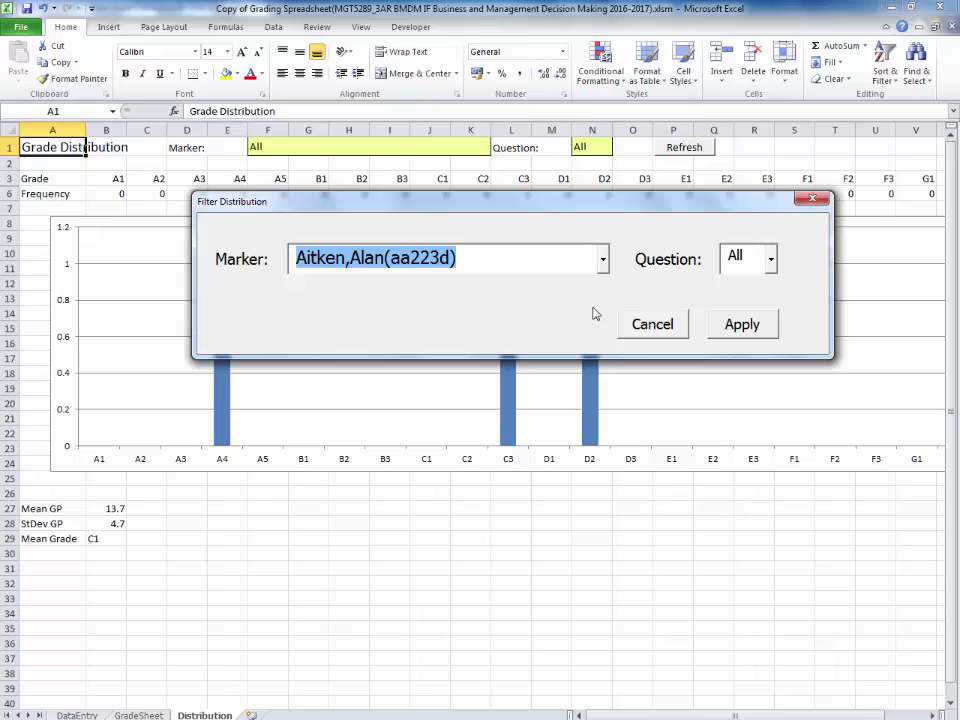
{"action": "left_click", "coordinate": [771, 260]}
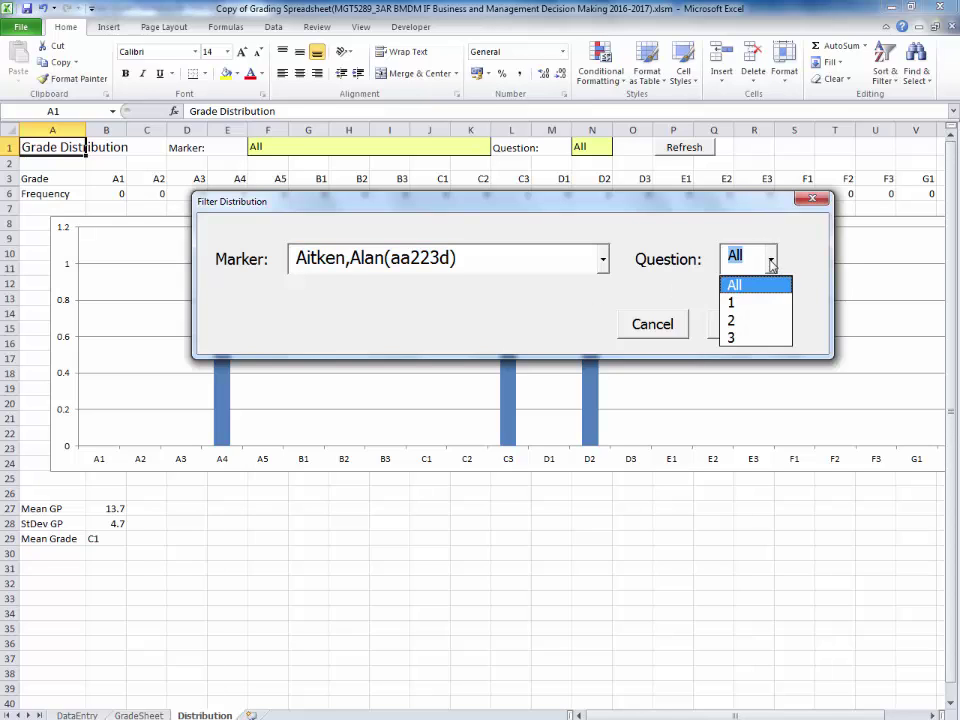
{"action": "left_click", "coordinate": [771, 338]}
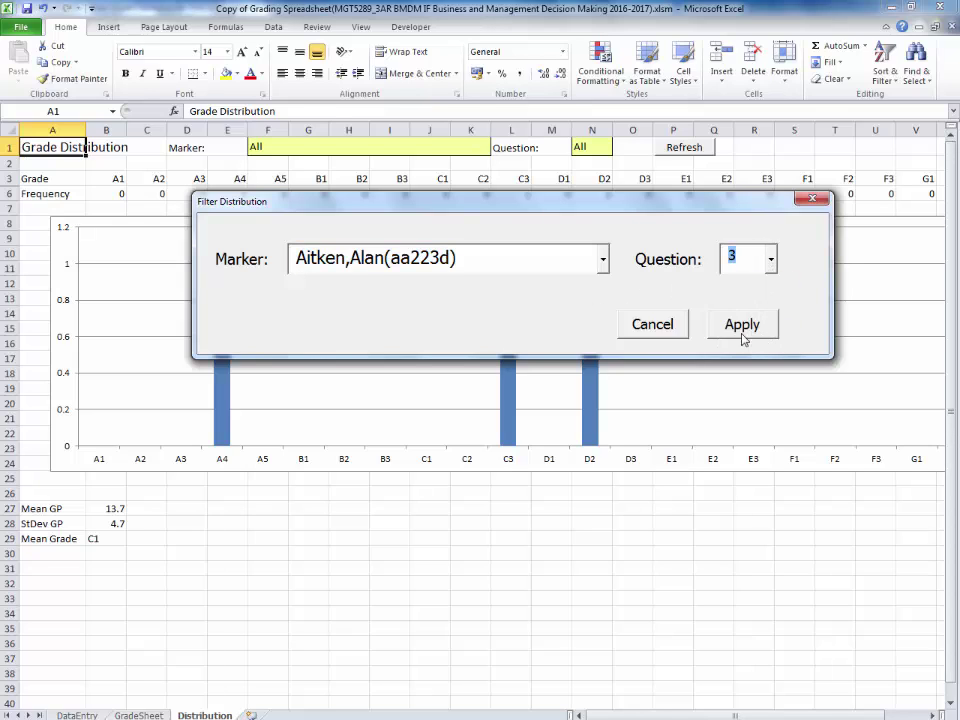
{"action": "left_click", "coordinate": [745, 330]}
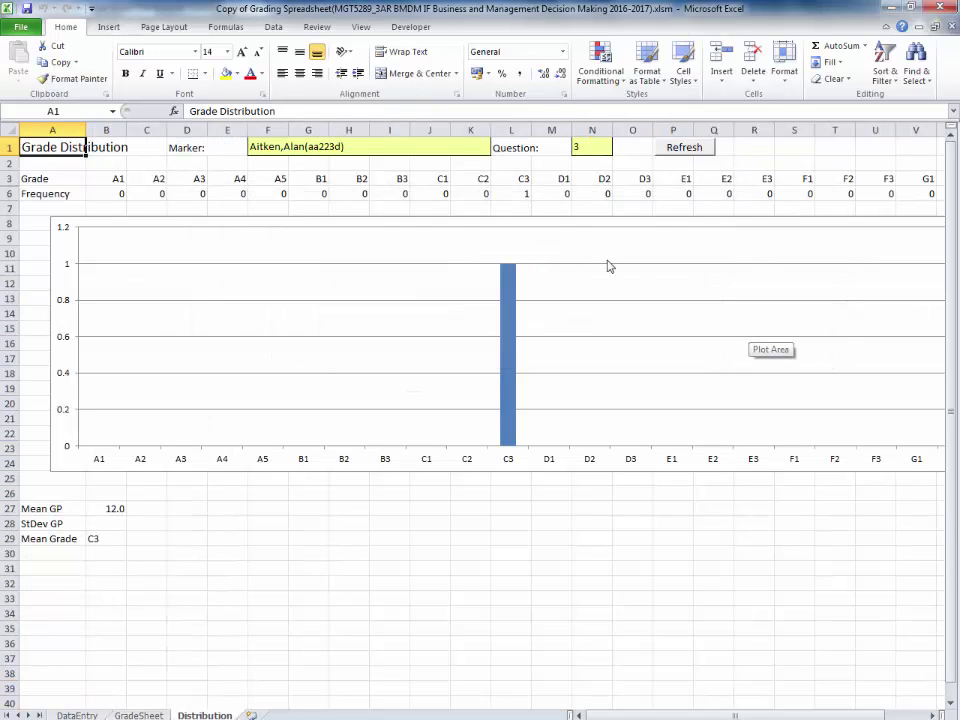
- Reset the marker and question filters to All and reapply them to the chart
{"action": "left_click", "coordinate": [450, 148]}
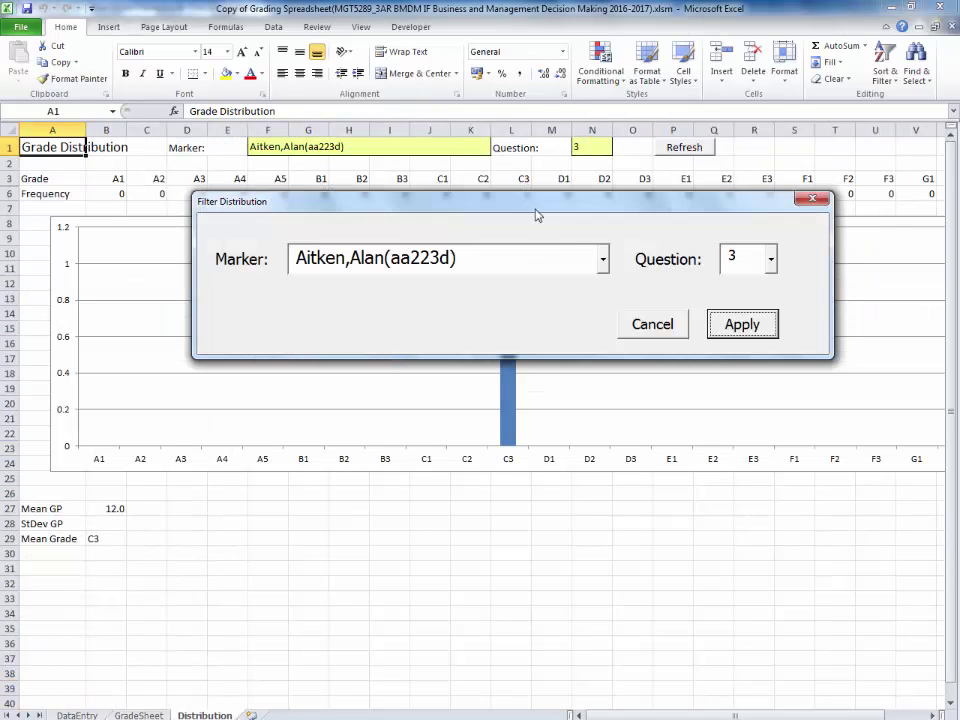
{"action": "left_click", "coordinate": [603, 259]}
{"action": "left_click", "coordinate": [578, 285]}
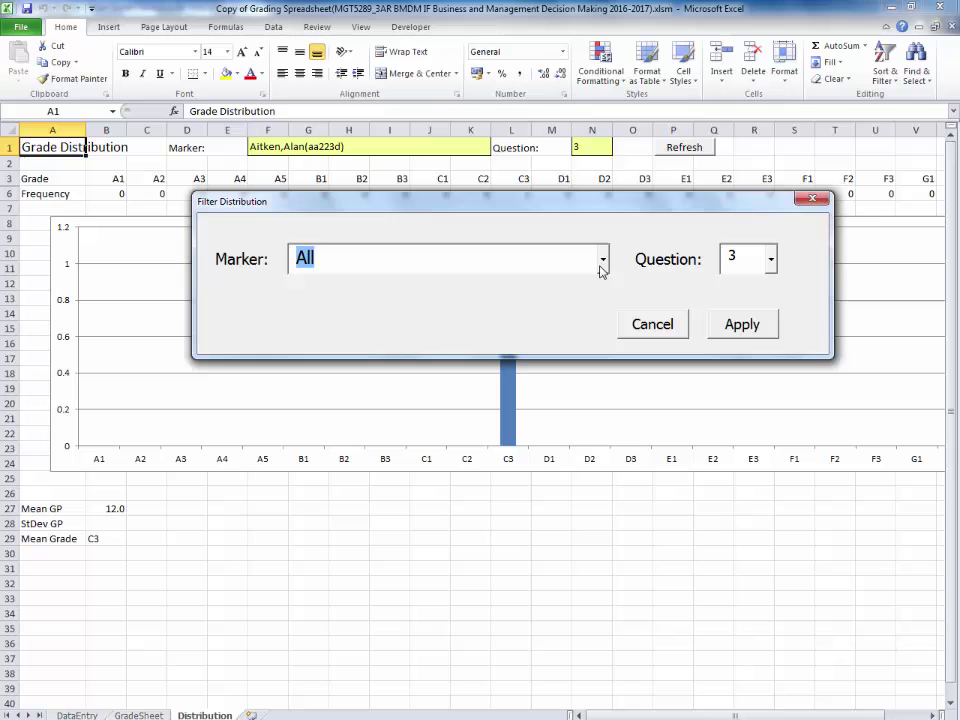
{"action": "left_click", "coordinate": [771, 259]}
{"action": "left_click", "coordinate": [760, 286]}
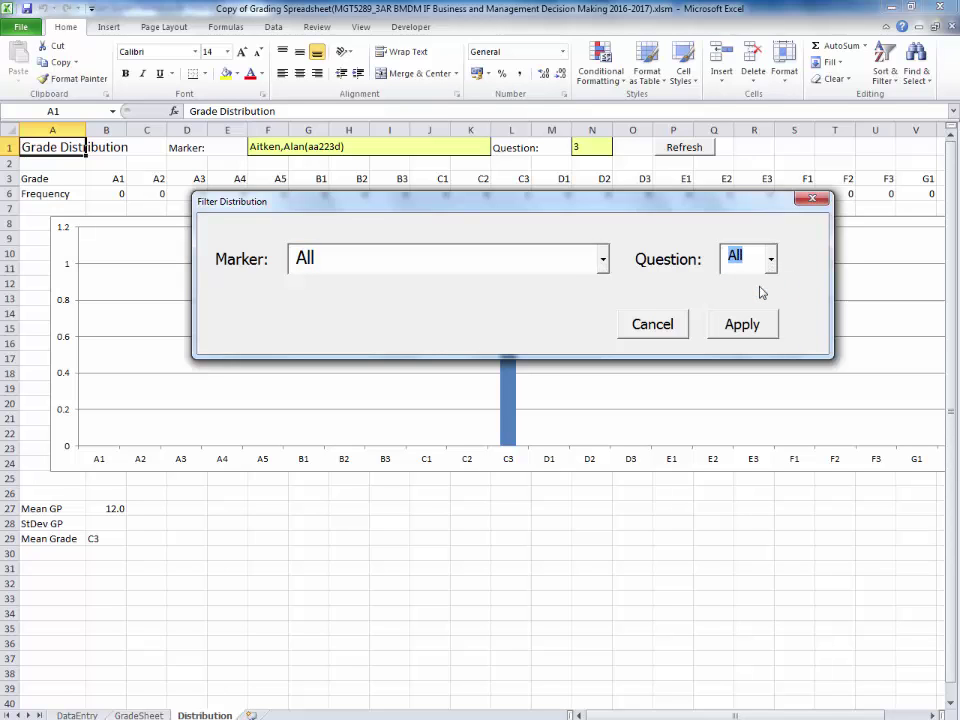
{"action": "left_click", "coordinate": [755, 325]}
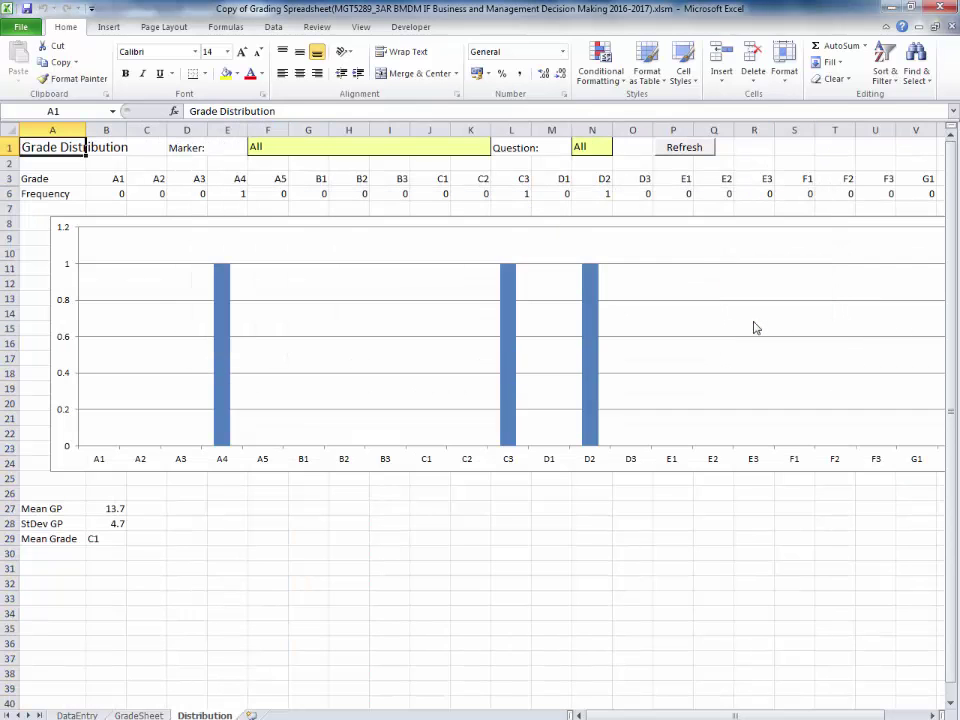